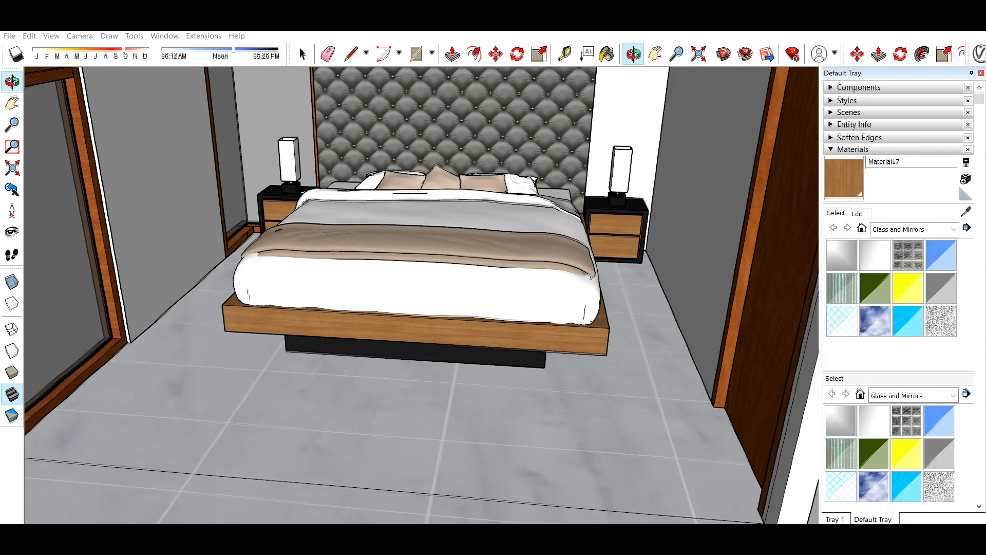
# Create a new material from the texture image 126_light parquet texture-seamless.
pyautogui.click(965, 179)
pyautogui.click(751, 326)
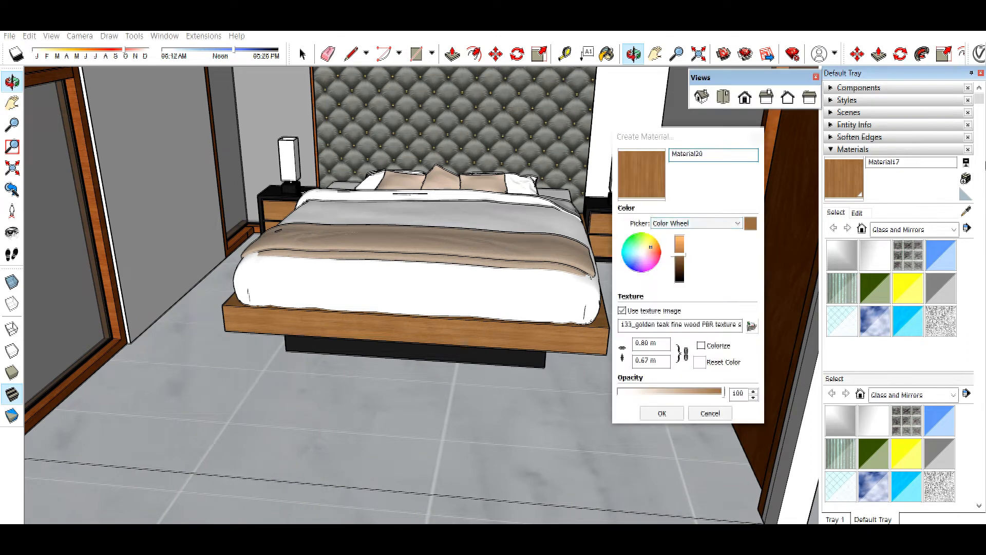
pyautogui.click(596, 380)
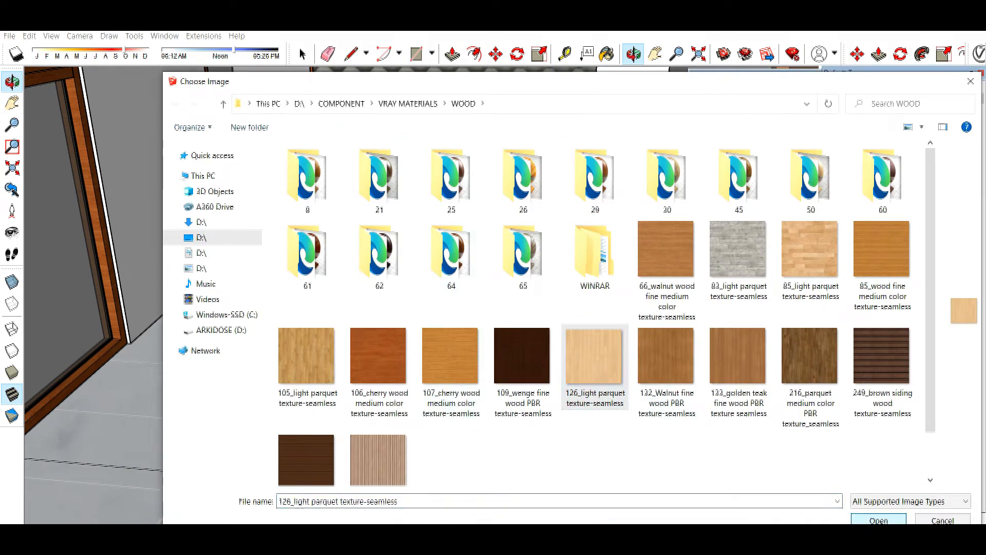
pyautogui.click(879, 520)
pyautogui.click(661, 414)
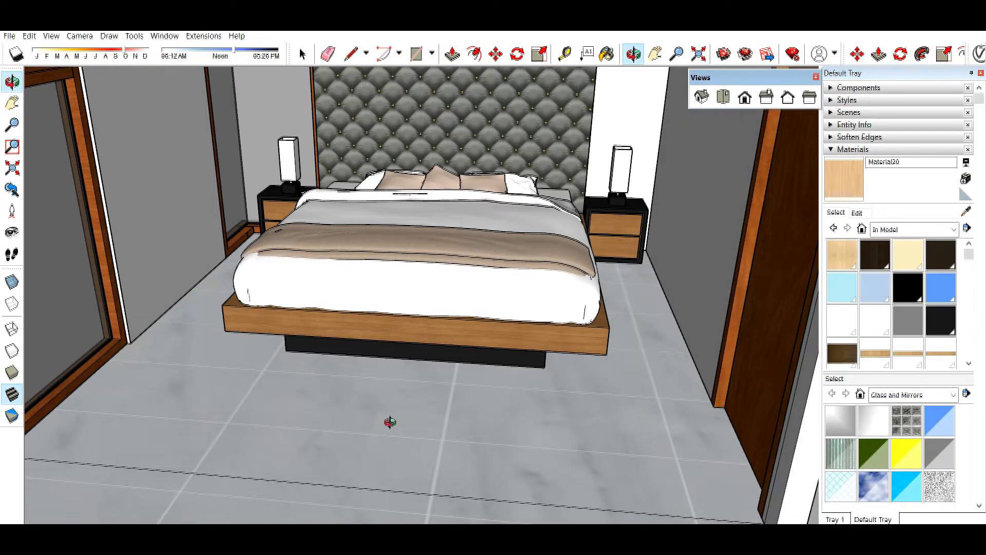
# Apply the new light parquet material to the floor around the bed.
pyautogui.press('space')
pyautogui.doubleClick(376, 418)
pyautogui.click(373, 420)
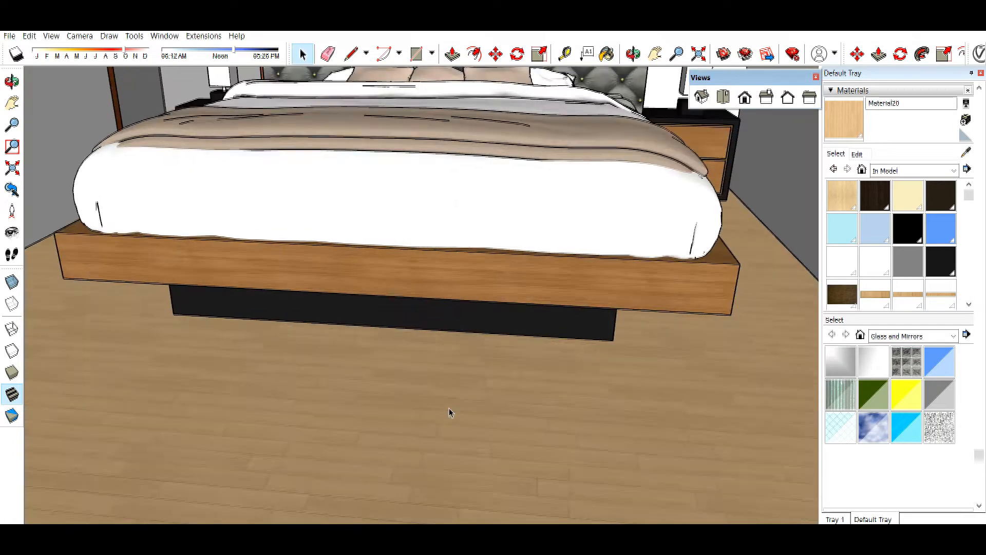
pyautogui.scroll(-2, 450, 412)
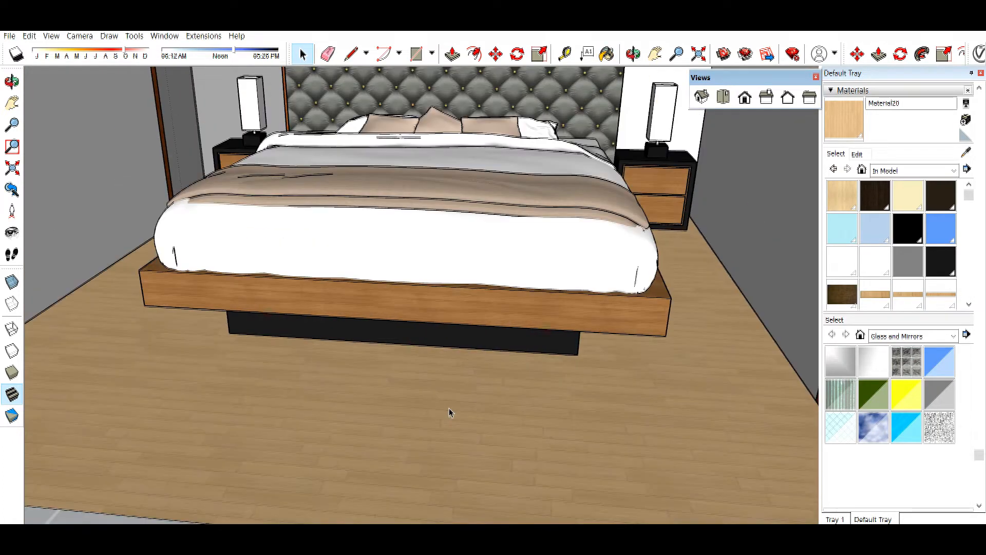
pyautogui.scroll(-2, 587, 397)
pyautogui.scroll(2, 580, 375)
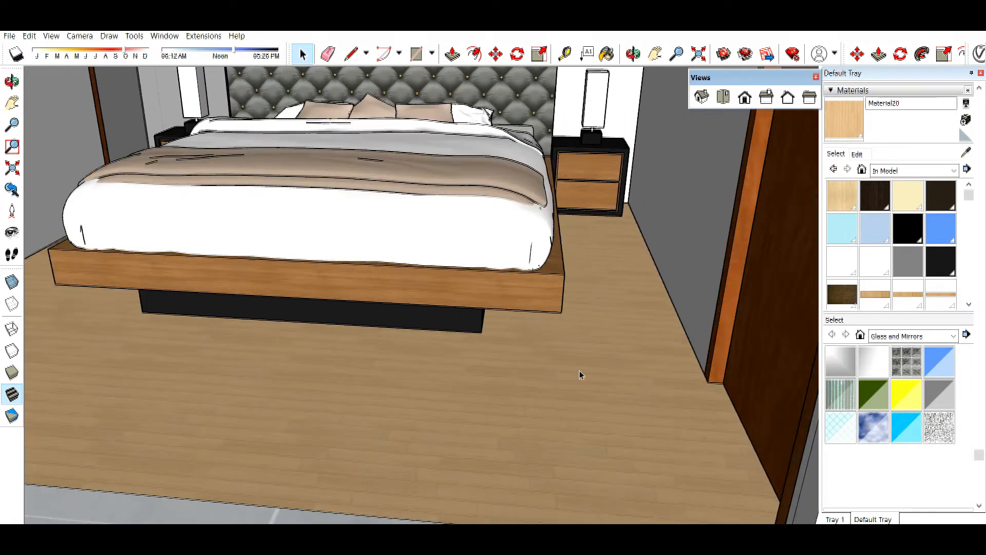
# Enlarge the parquet texture, trying a width of 1.2 m and settling on 2 m.
pyautogui.click(857, 155)
pyautogui.doubleClick(859, 297)
pyautogui.write('1.2')
pyautogui.press('Return')
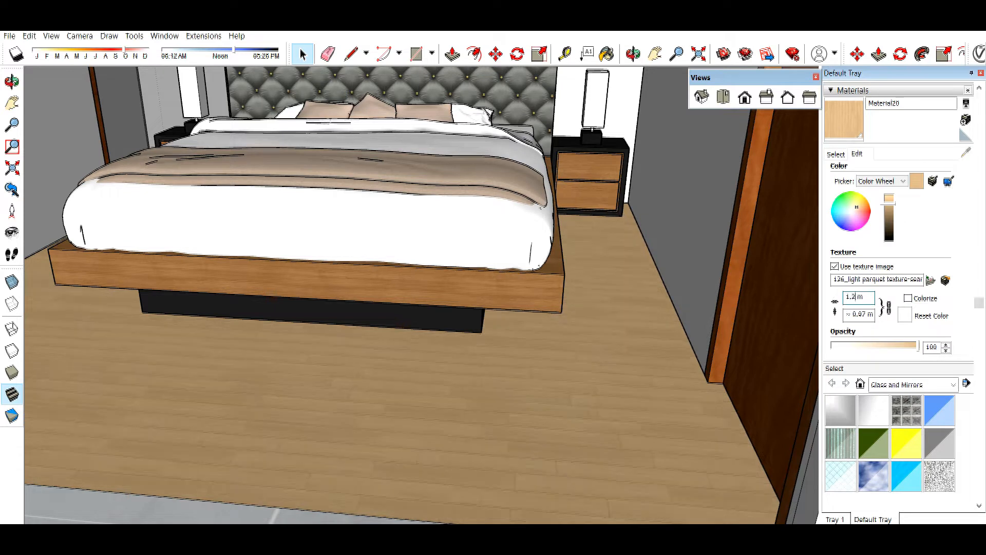
pyautogui.press('Return')
pyautogui.press('Return')
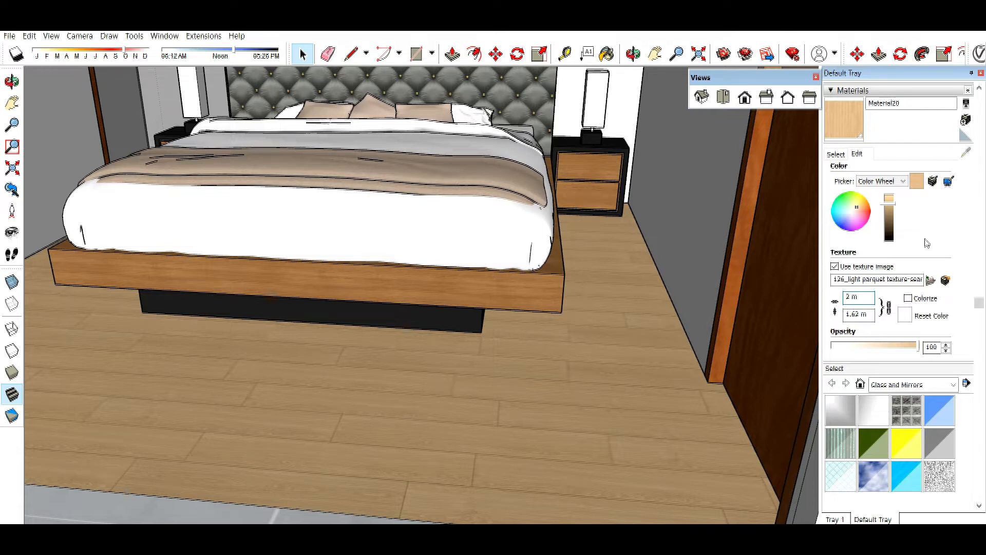
# Open the floor group and rotate the parquet texture on its face so the planks run toward the headboard.
pyautogui.click(841, 157)
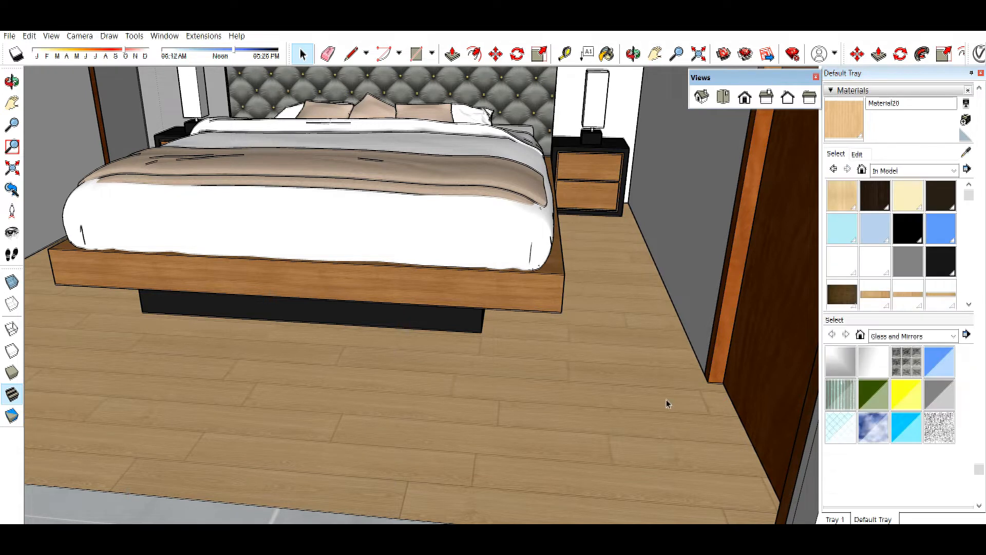
pyautogui.doubleClick(596, 404)
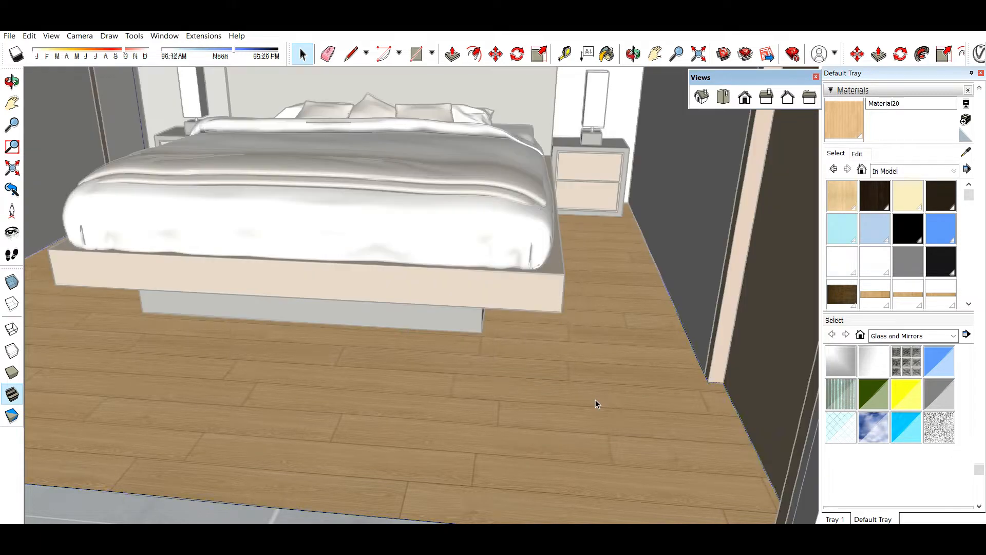
pyautogui.rightClick(559, 381)
pyautogui.click(423, 438)
pyautogui.press('Escape')
pyautogui.doubleClick(514, 409)
pyautogui.rightClick(605, 302)
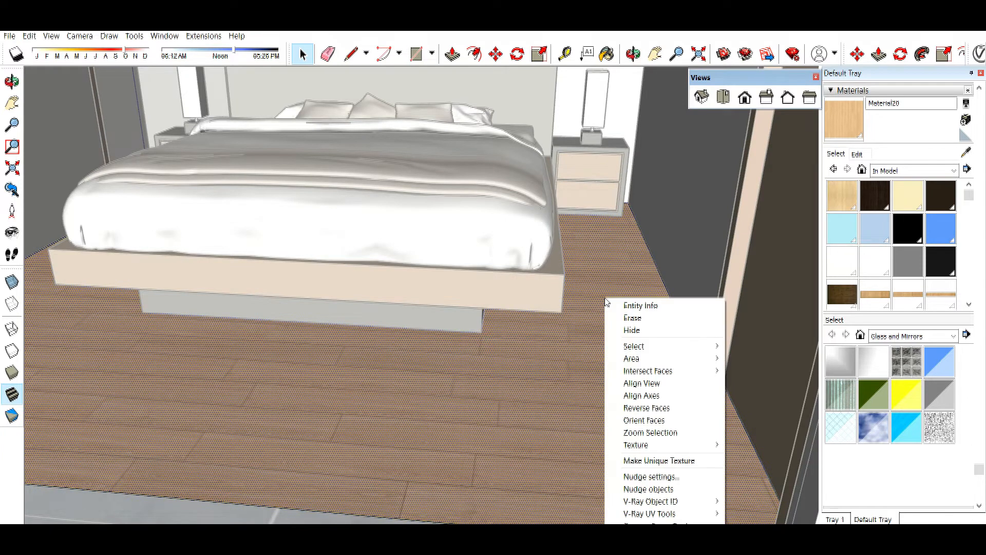
pyautogui.moveTo(649, 443)
pyautogui.click(747, 442)
pyautogui.scroll(-2, 580, 254)
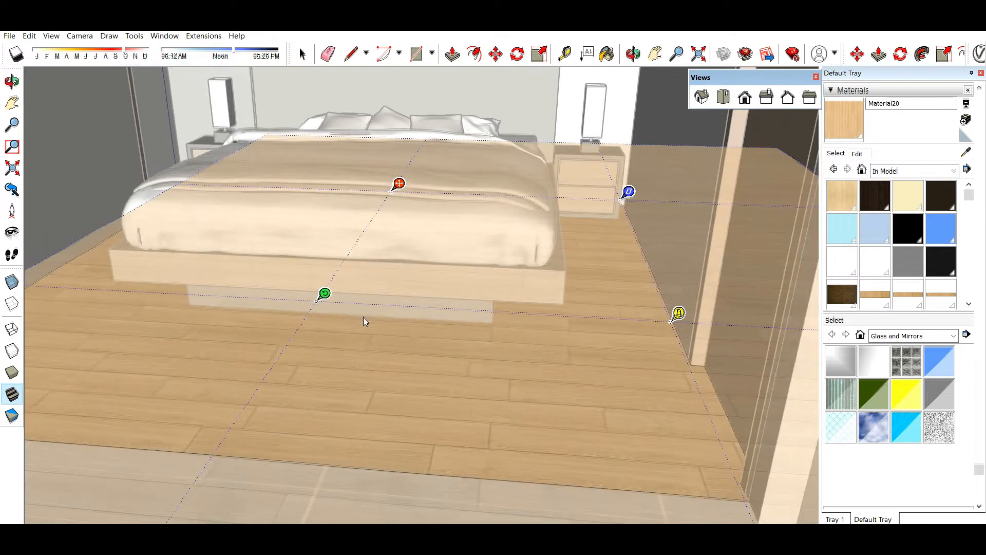
pyautogui.moveTo(323, 292); pyautogui.dragTo(685, 195)
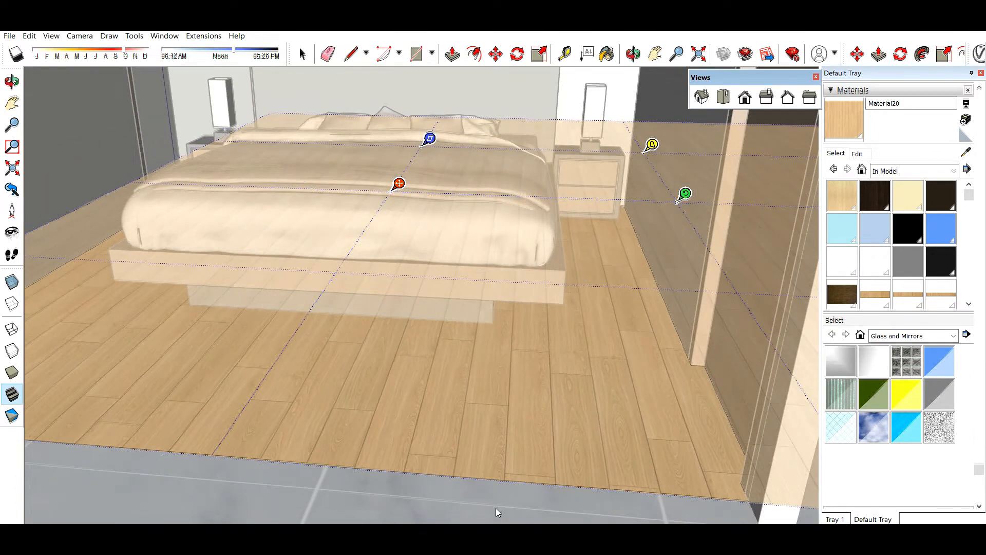
pyautogui.click(496, 511)
# Shift the rotated parquet texture slightly on the floor face and close the floor group.
pyautogui.rightClick(566, 385)
pyautogui.moveTo(615, 290)
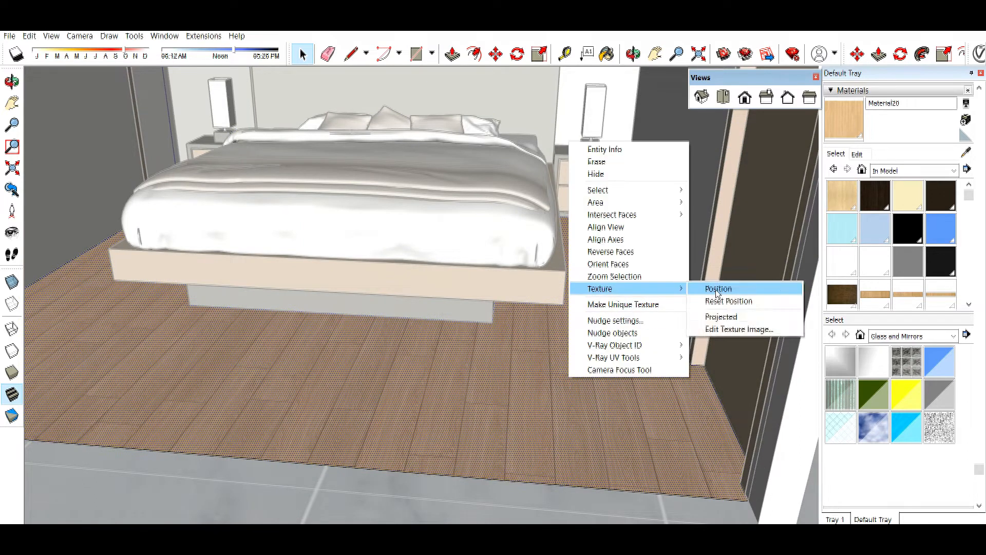
pyautogui.click(718, 289)
pyautogui.moveTo(609, 349); pyautogui.dragTo(608, 351)
pyautogui.click(315, 494)
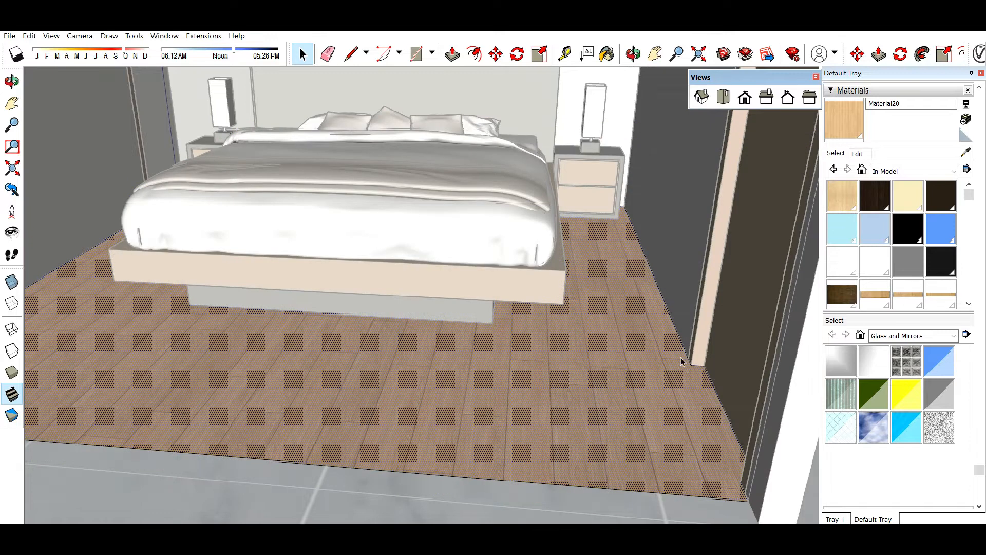
pyautogui.press('Escape')
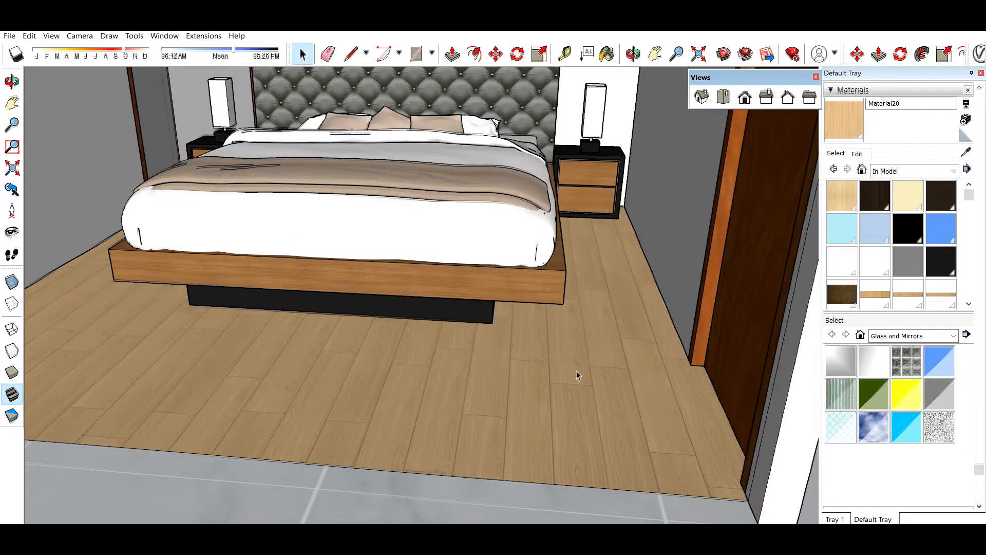
# Set the parquet texture's height to 2 m with its proportions locked.
pyautogui.click(858, 154)
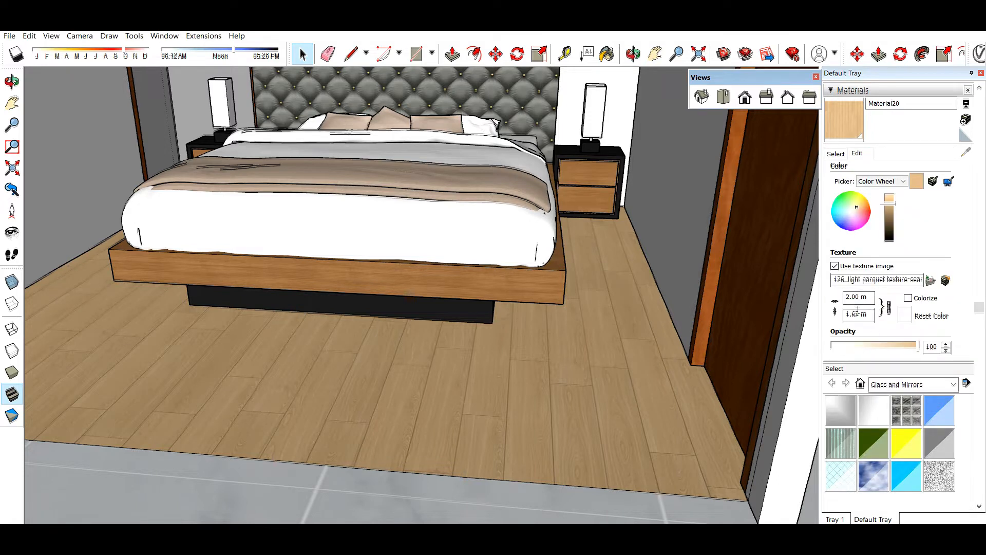
pyautogui.click(857, 314)
pyautogui.write('2')
pyautogui.press('Return')
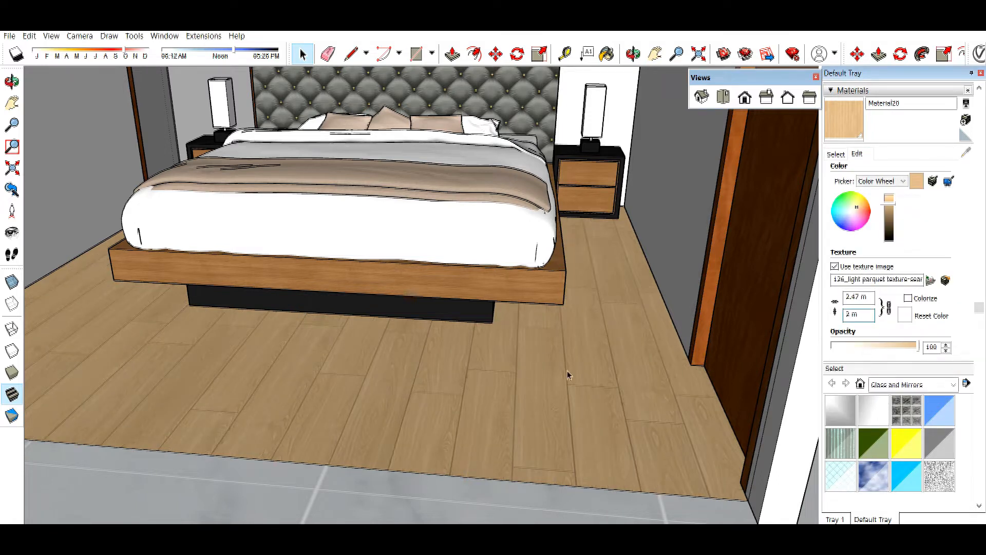
# Unlock the parquet texture's aspect ratio and size it 2 m wide by 2.5 m high.
pyautogui.click(593, 403)
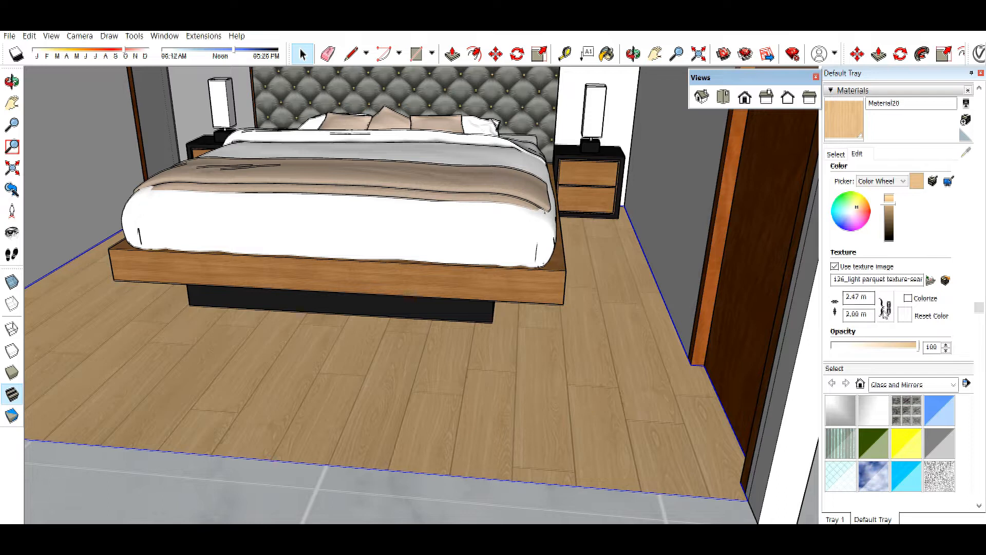
pyautogui.click(854, 298)
pyautogui.write('2')
pyautogui.press('Return')
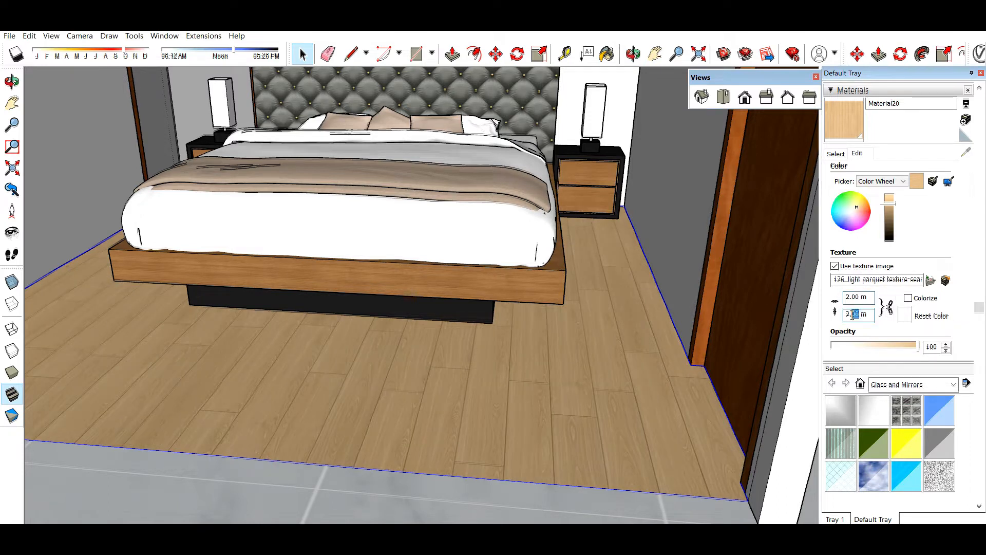
pyautogui.write('2.5')
pyautogui.click(622, 407)
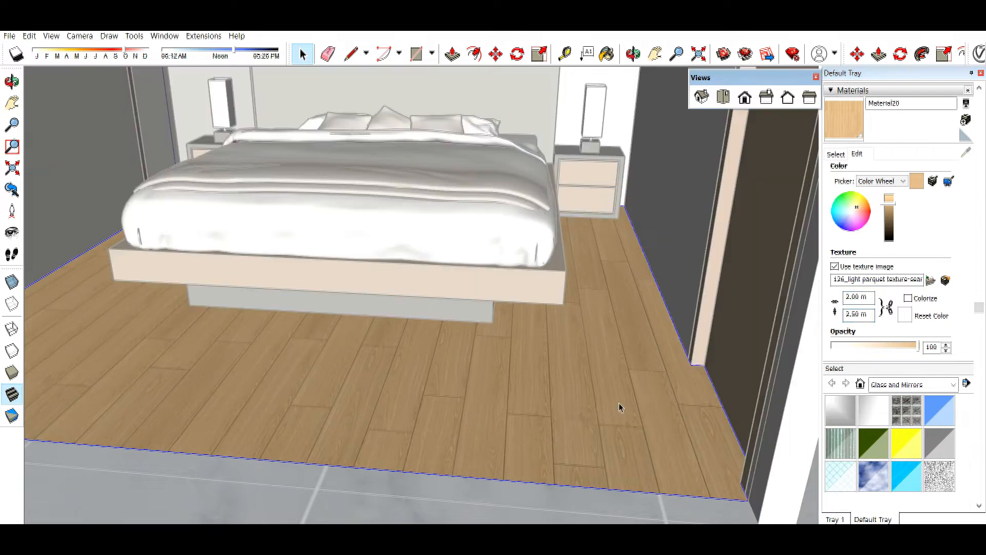
# Reposition the resized parquet texture on the floor face and close the floor group.
pyautogui.click(616, 386)
pyautogui.rightClick(613, 386)
pyautogui.moveTo(632, 284)
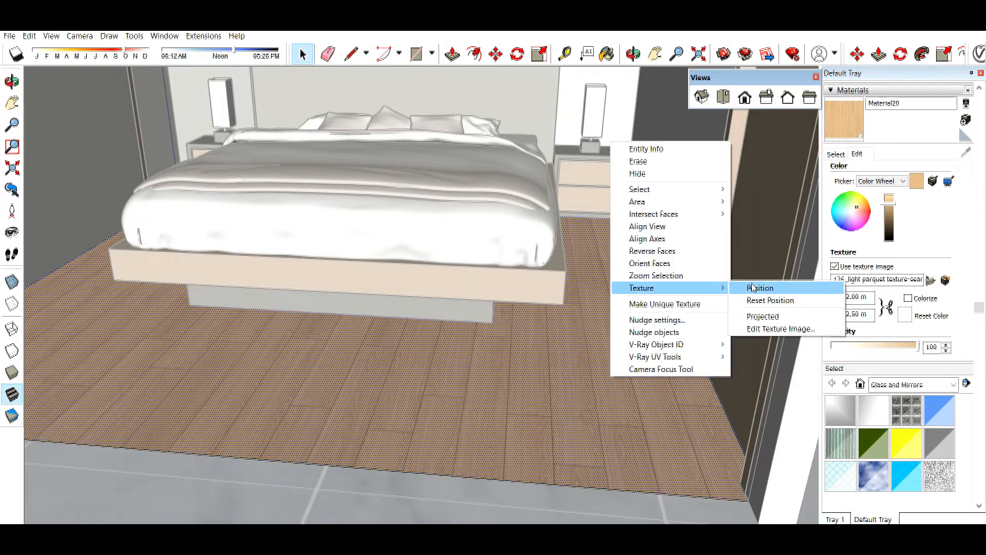
pyautogui.click(755, 284)
pyautogui.moveTo(633, 391); pyautogui.dragTo(616, 337)
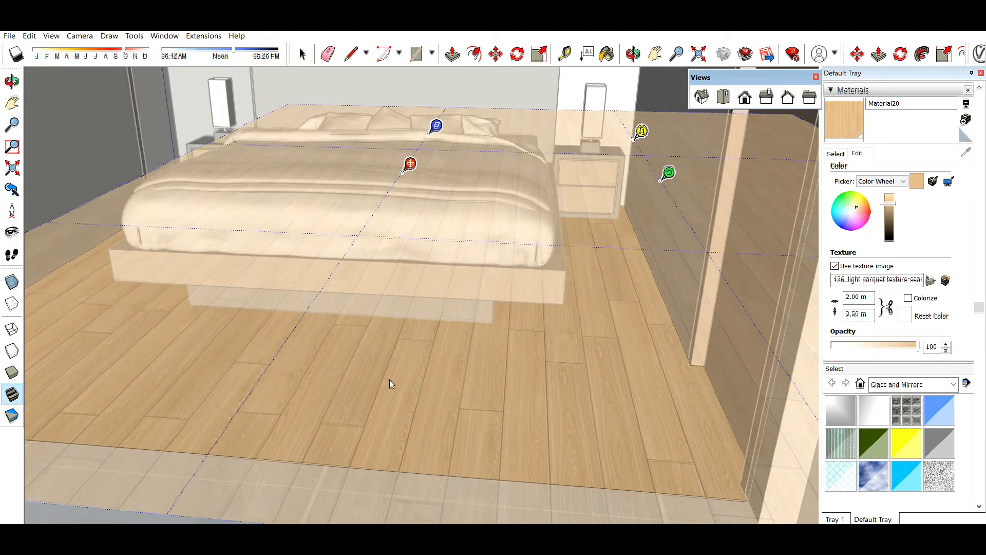
pyautogui.click(88, 516)
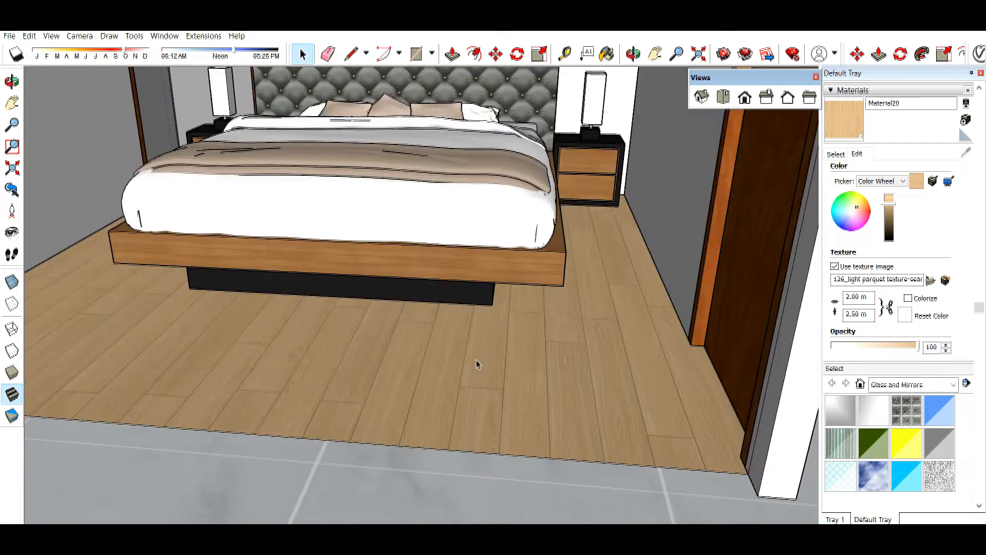
# Apply the 0129_WhiteSmoke material to the bedroom side wall next to the wooden door.
pyautogui.moveTo(475, 336); pyautogui.dragTo(750, 355, button='middle')
pyautogui.scroll(2, 682, 310)
pyautogui.click(836, 154)
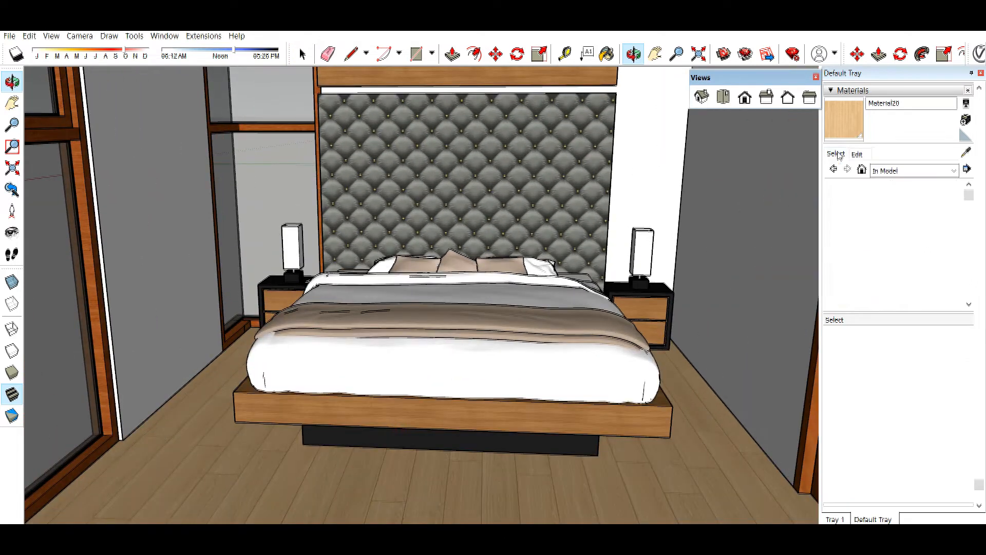
pyautogui.click(867, 260)
pyautogui.press('space')
pyautogui.doubleClick(757, 310)
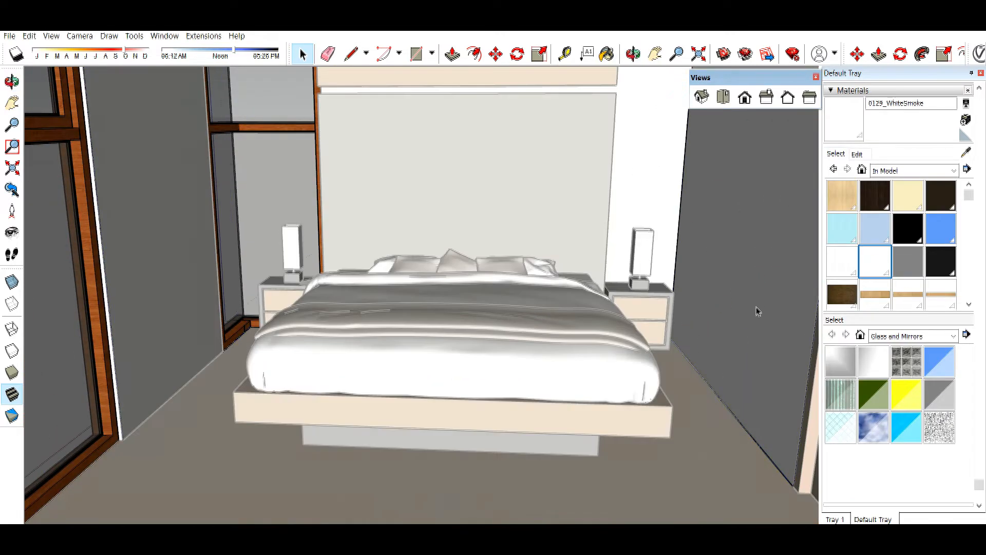
pyautogui.doubleClick(757, 310)
pyautogui.click(748, 267)
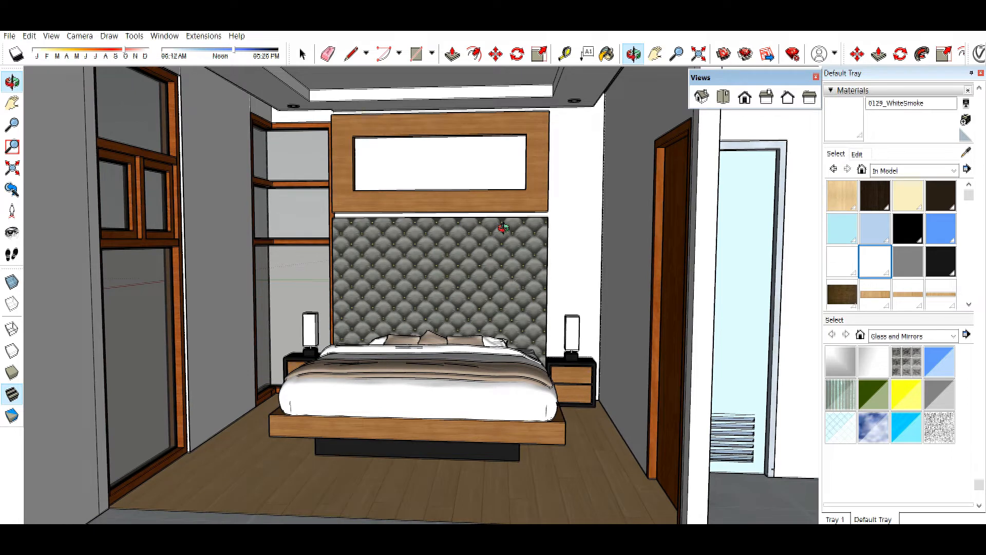
pyautogui.moveTo(288, 178); pyautogui.dragTo(303, 174, button='middle')
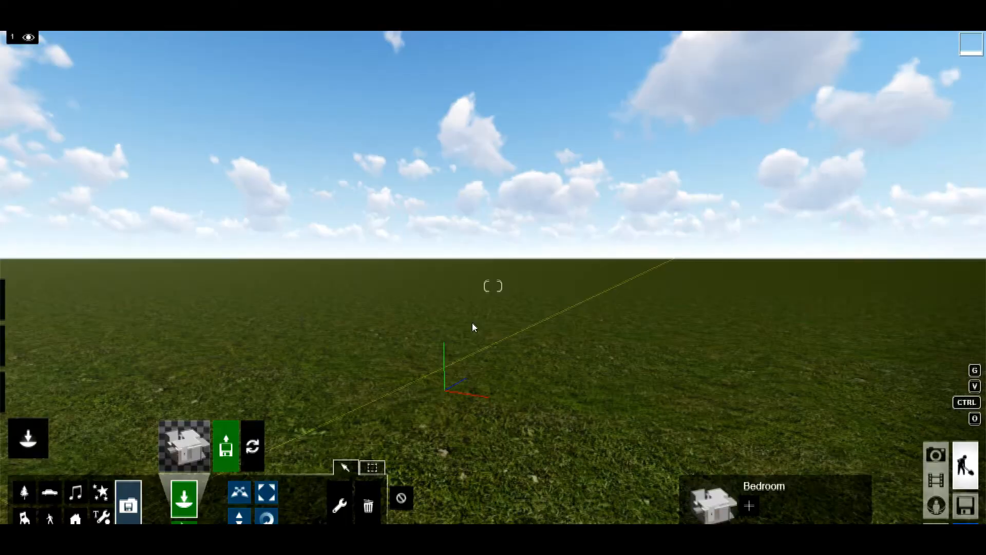
# Switch to Lumion, place the Bedroom model on the terrain and frame the bed from inside the room.
pyautogui.click(286, 370)
pyautogui.moveTo(286, 369); pyautogui.dragTo(308, 369, button='right')
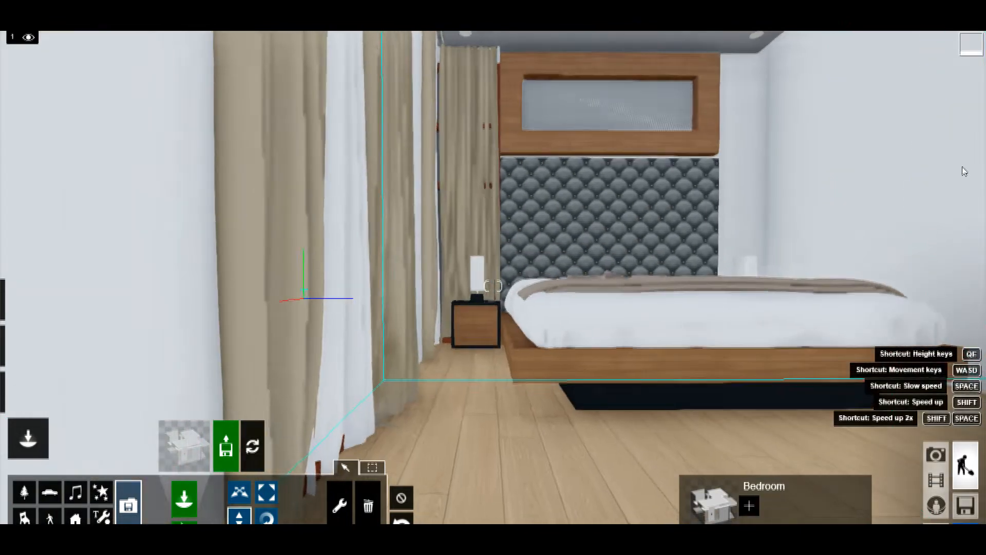
pyautogui.press('s')
pyautogui.moveTo(565, 200); pyautogui.dragTo(493, 192, button='right')
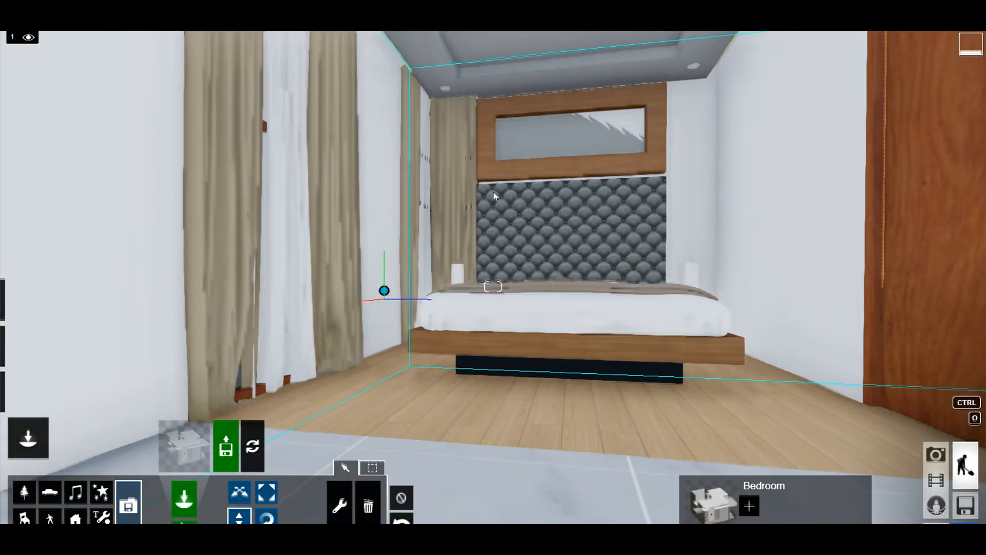
pyautogui.press('w')
pyautogui.moveTo(646, 229); pyautogui.dragTo(673, 234, button='right')
# Give the bedroom ceiling a plain white colour material and save the material change.
pyautogui.click(28, 392)
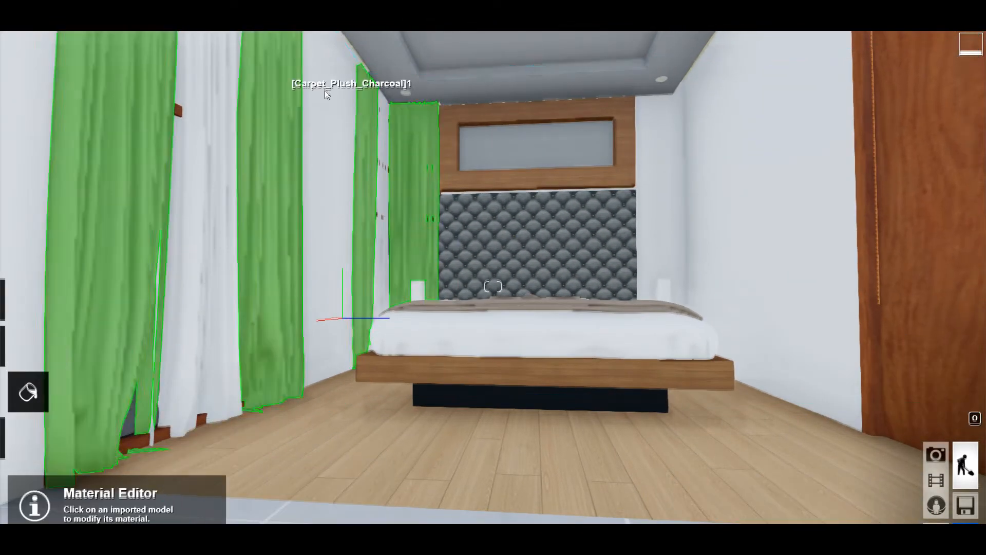
pyautogui.click(405, 61)
pyautogui.click(108, 157)
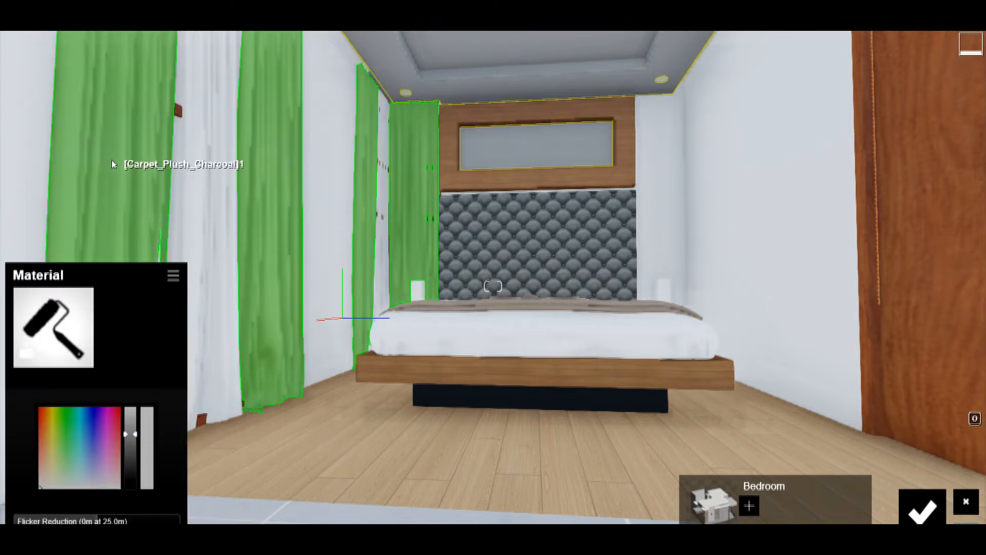
pyautogui.click(922, 506)
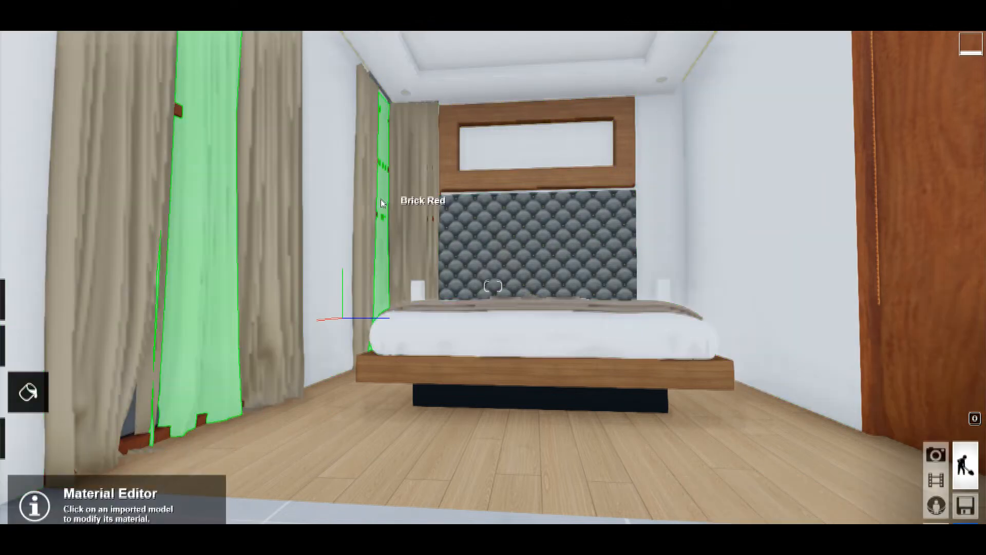
# Assign a standard material to the recessed ceiling lights and cove strip and raise its emissive value.
pyautogui.moveTo(637, 378); pyautogui.dragTo(844, 301, button='right')
pyautogui.press('w')
pyautogui.click(687, 254)
pyautogui.click(46, 270)
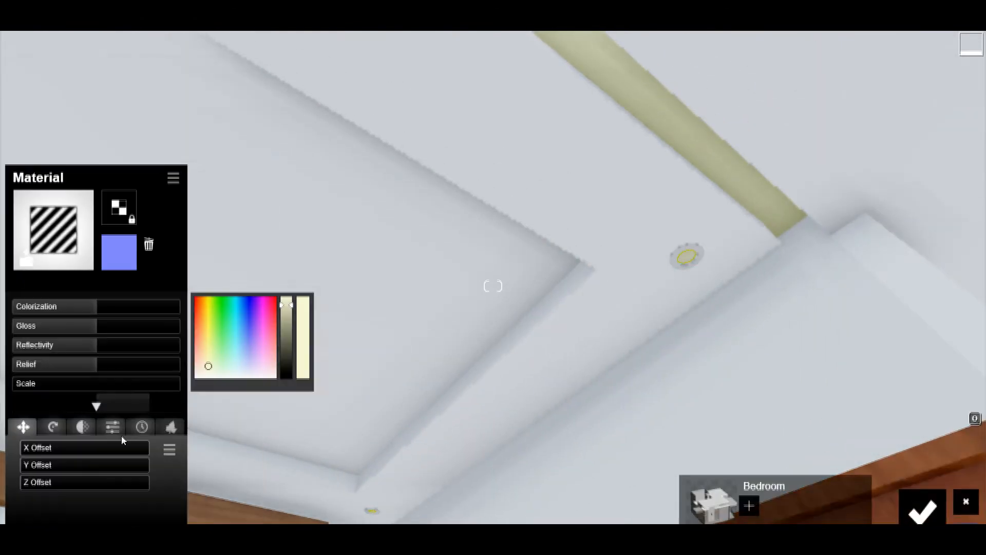
pyautogui.click(109, 430)
pyautogui.moveTo(30, 451); pyautogui.dragTo(75, 455)
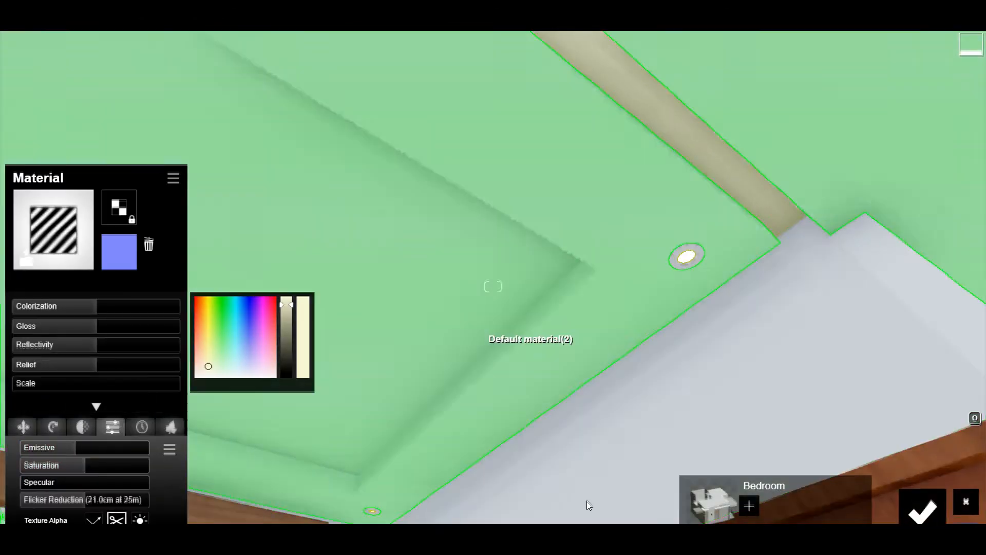
# Save the material changes and place a spotlight with reduced brightness on the recessed ceiling light beside the cove strip.
pyautogui.click(923, 508)
pyautogui.moveTo(660, 288); pyautogui.dragTo(661, 287, button='right')
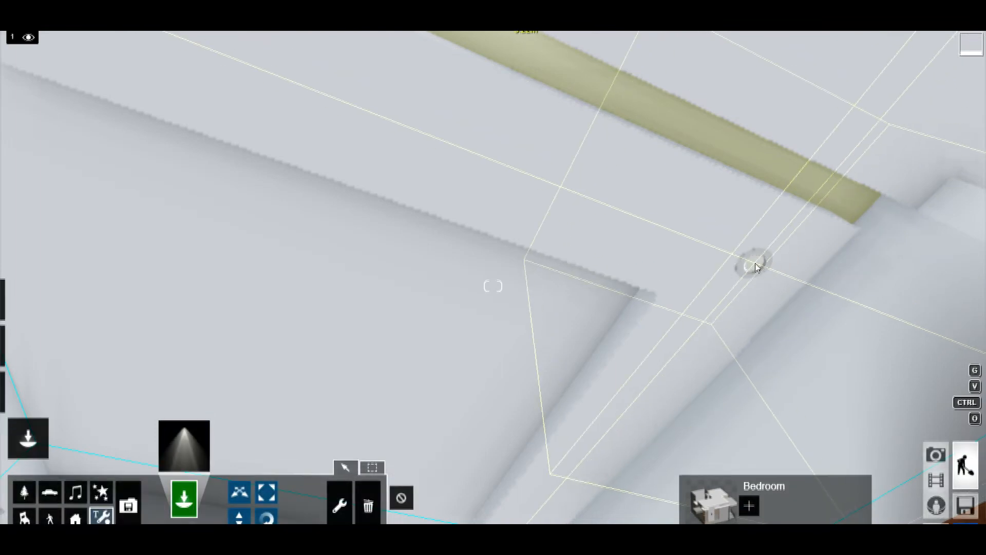
pyautogui.click(751, 260)
pyautogui.moveTo(823, 213); pyautogui.dragTo(814, 215)
pyautogui.moveTo(913, 233); pyautogui.dragTo(913, 234)
# Add a warm-white spotlight to the recessed ceiling light near the wood wall frame, with brightness about 16 and a slightly narrower cone.
pyautogui.moveTo(642, 288); pyautogui.dragTo(514, 267, button='right')
pyautogui.press('w')
pyautogui.moveTo(834, 216); pyautogui.dragTo(822, 214)
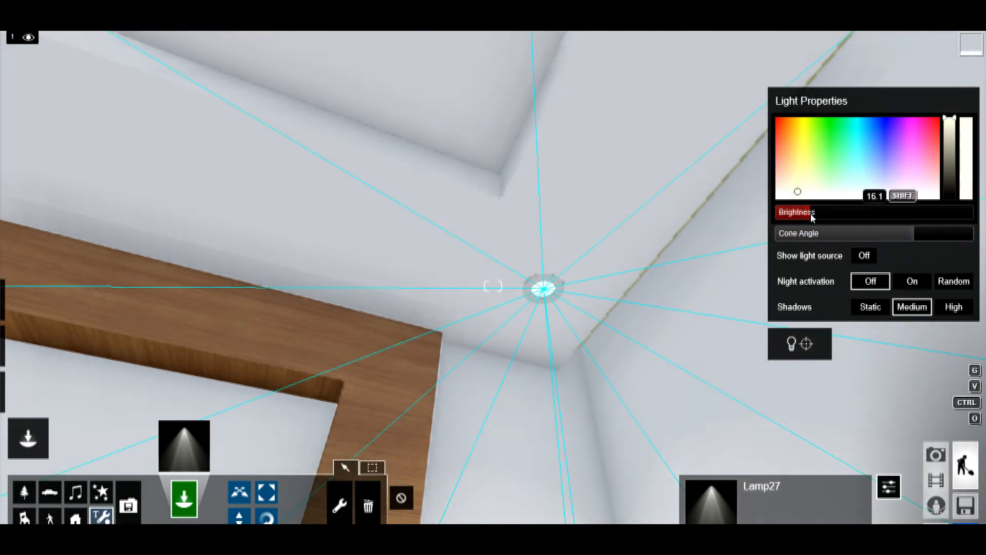
pyautogui.moveTo(811, 216); pyautogui.dragTo(810, 216)
pyautogui.click(802, 194)
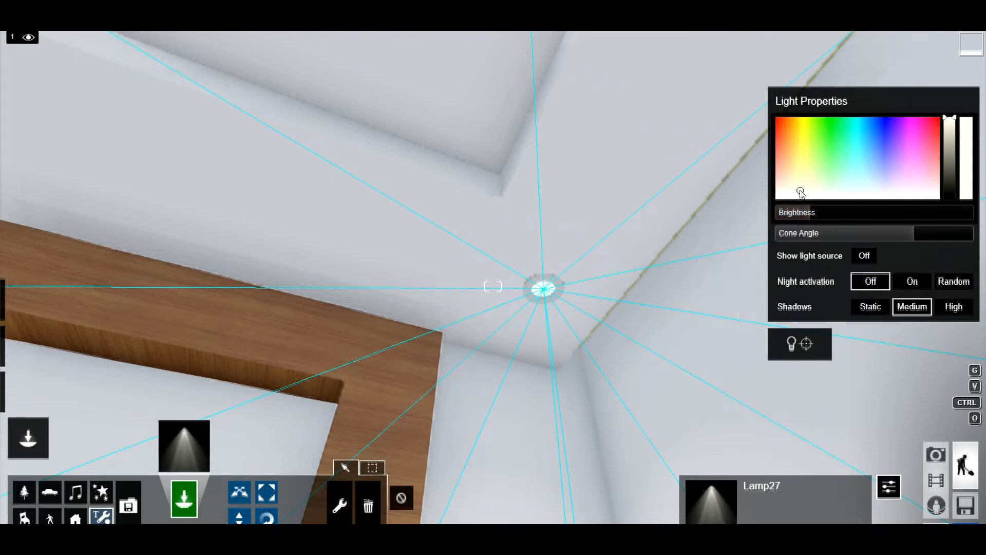
pyautogui.moveTo(719, 216); pyautogui.dragTo(708, 267, button='right')
pyautogui.moveTo(913, 233); pyautogui.dragTo(907, 233)
# Place a spotlight on the recessed light in the curtained corner by the headboard, with brightness about 21 and a narrower cone.
pyautogui.moveTo(577, 326); pyautogui.dragTo(463, 195, button='right')
pyautogui.click(461, 194)
pyautogui.moveTo(836, 214); pyautogui.dragTo(815, 215)
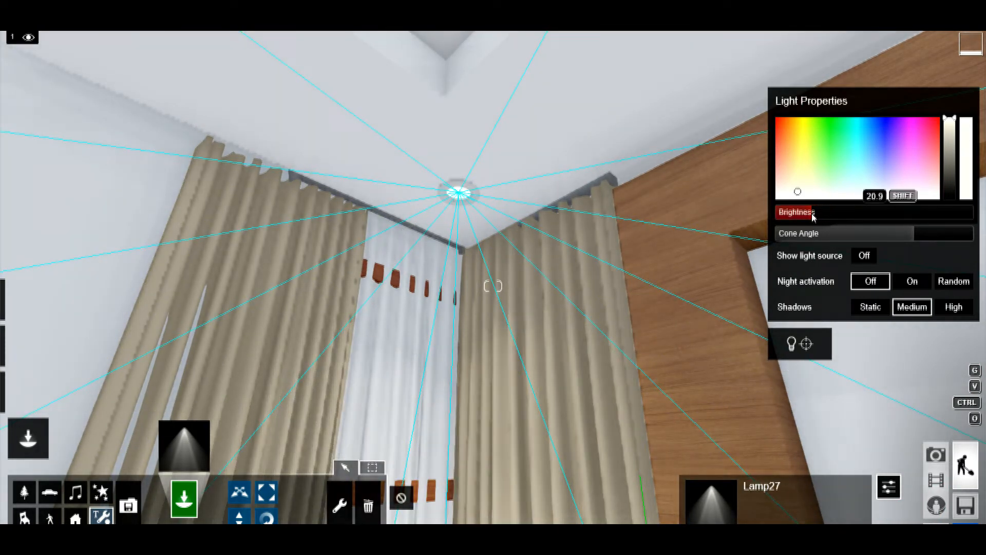
pyautogui.moveTo(913, 233); pyautogui.dragTo(904, 232)
# Place a dimmed, warm-white spotlight with a narrower cone on the recessed light above the curtains farther from the headboard.
pyautogui.press('s')
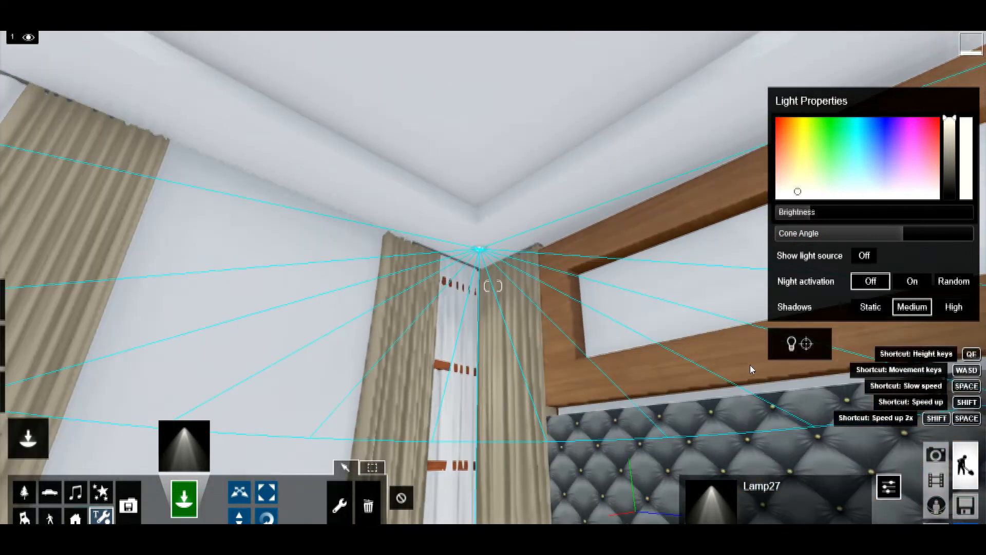
pyautogui.press('s')
pyautogui.moveTo(743, 284); pyautogui.dragTo(524, 236, button='right')
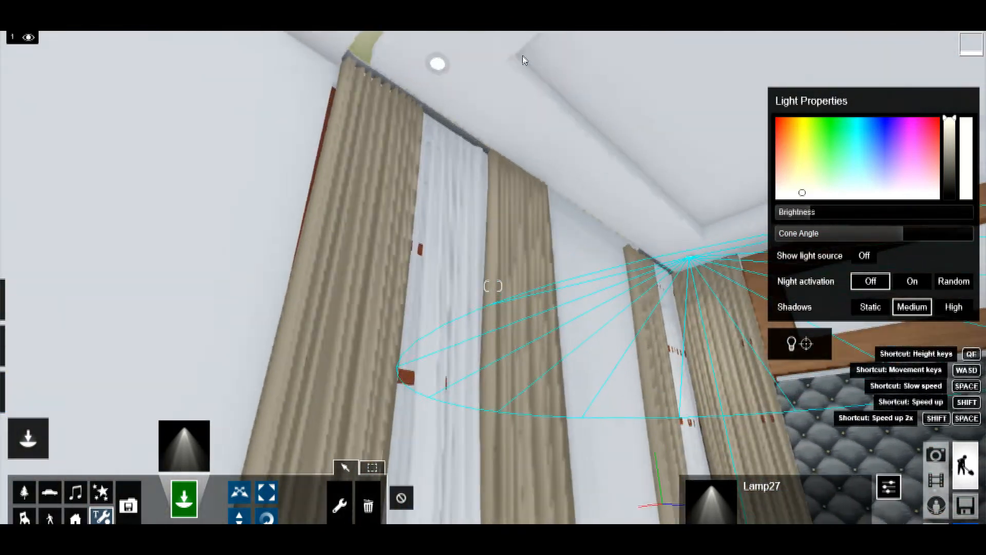
pyautogui.click(435, 51)
pyautogui.moveTo(836, 215); pyautogui.dragTo(814, 217)
pyautogui.moveTo(913, 233); pyautogui.dragTo(906, 233)
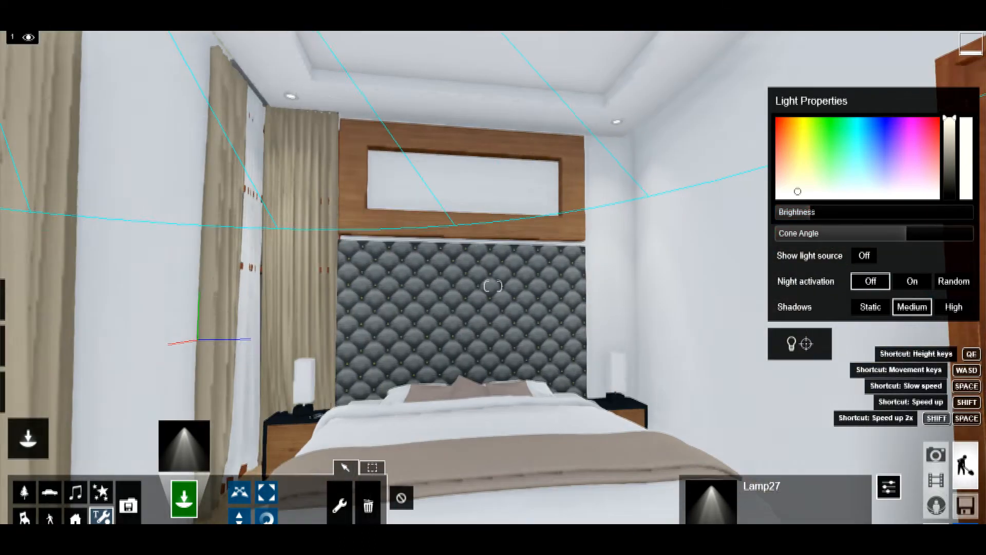
pyautogui.moveTo(646, 348); pyautogui.dragTo(607, 348, button='right')
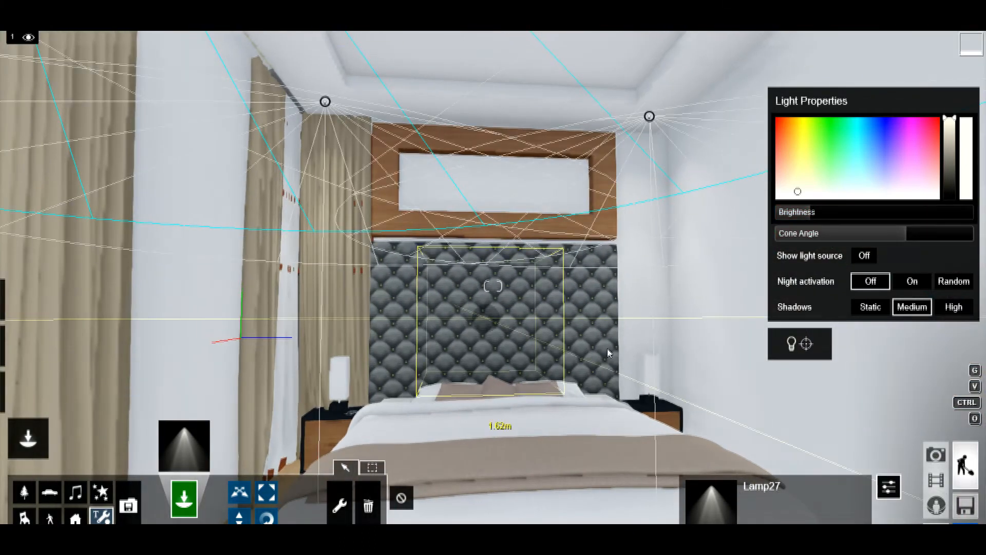
pyautogui.press('s')
pyautogui.click(802, 193)
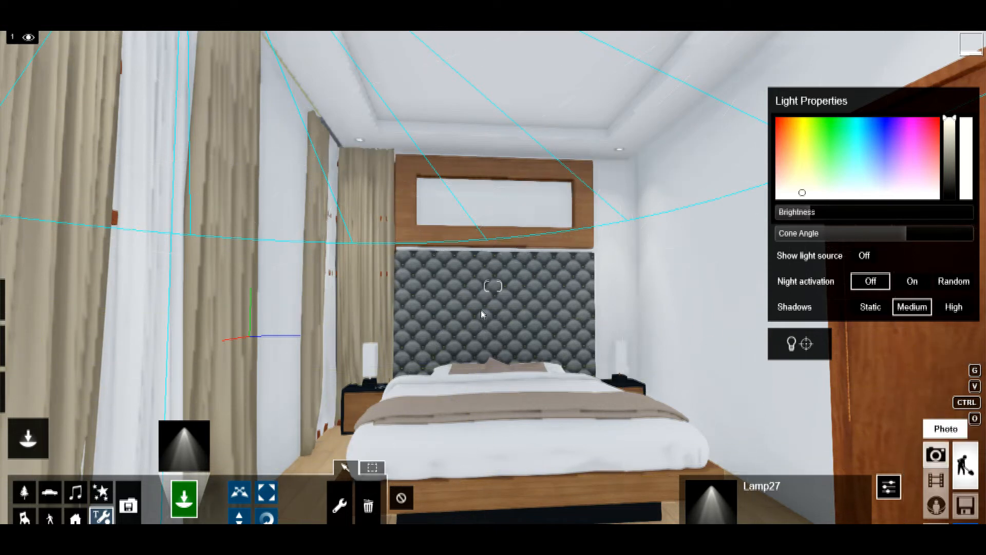
# Frame the bed straight on from the far end of the room and switch to photo mode.
pyautogui.moveTo(532, 304)
pyautogui.mouseDown(button='right')
pyautogui.moveTo(575, 304)
pyautogui.moveTo(519, 305)
pyautogui.moveTo(544, 307)
pyautogui.mouseUp(button='right')
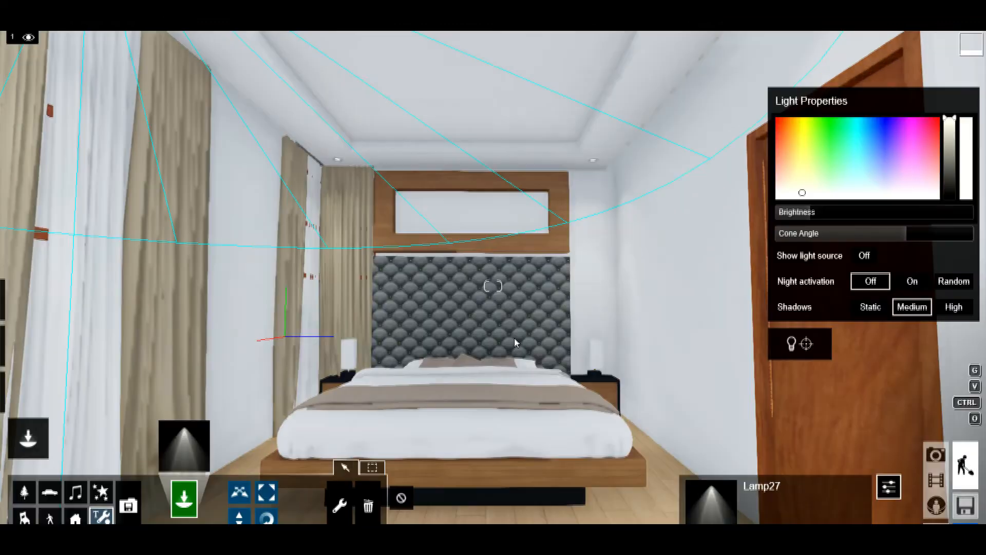
pyautogui.press('s')
pyautogui.moveTo(516, 342); pyautogui.dragTo(557, 329, button='right')
pyautogui.press('s')
pyautogui.click(936, 455)
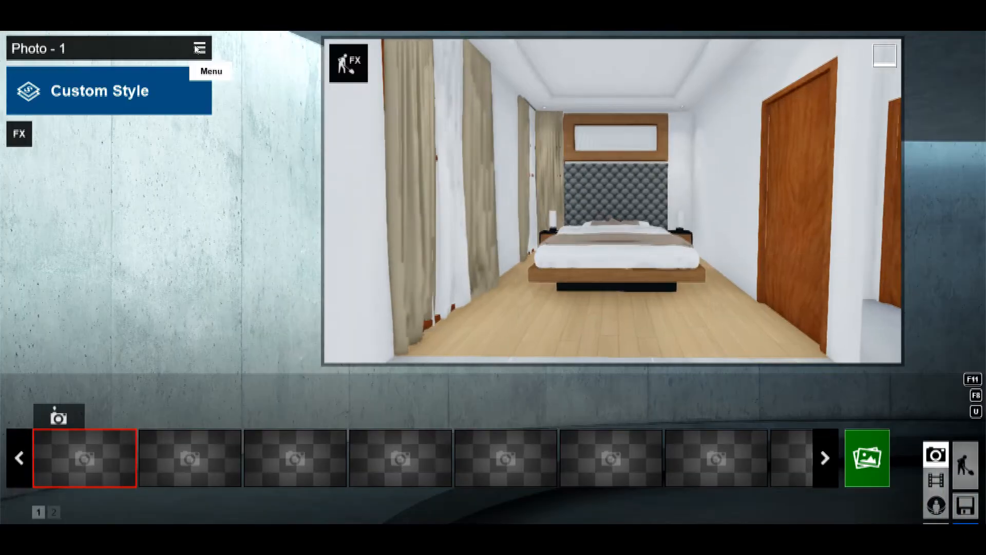
# Load a saved set of effects into Photo 1.
pyautogui.click(197, 49)
pyautogui.click(286, 80)
pyautogui.click(738, 423)
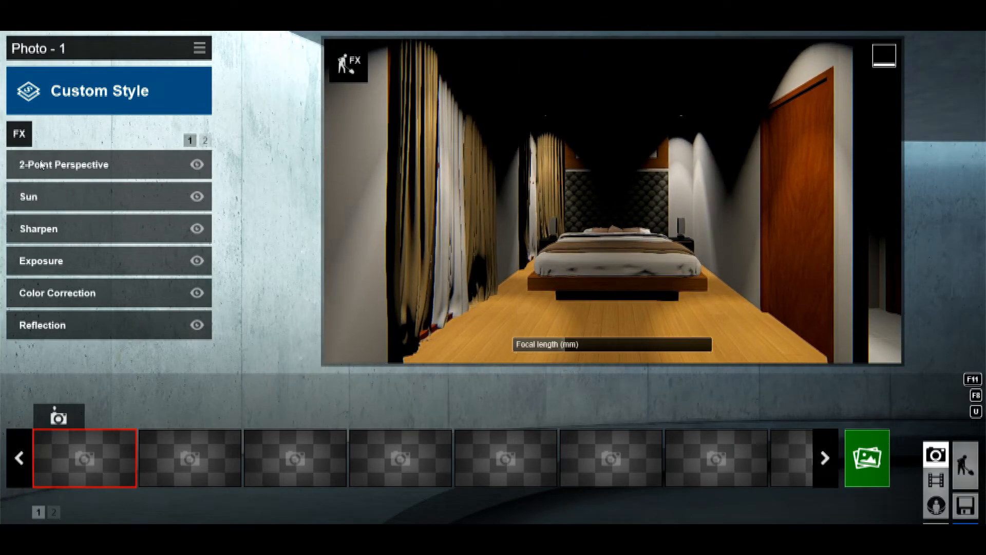
# Review the effects loaded on Photo 1, then examine the light and camera effects in the photo effect library.
pyautogui.click(42, 166)
pyautogui.click(14, 169)
pyautogui.click(51, 227)
pyautogui.click(17, 165)
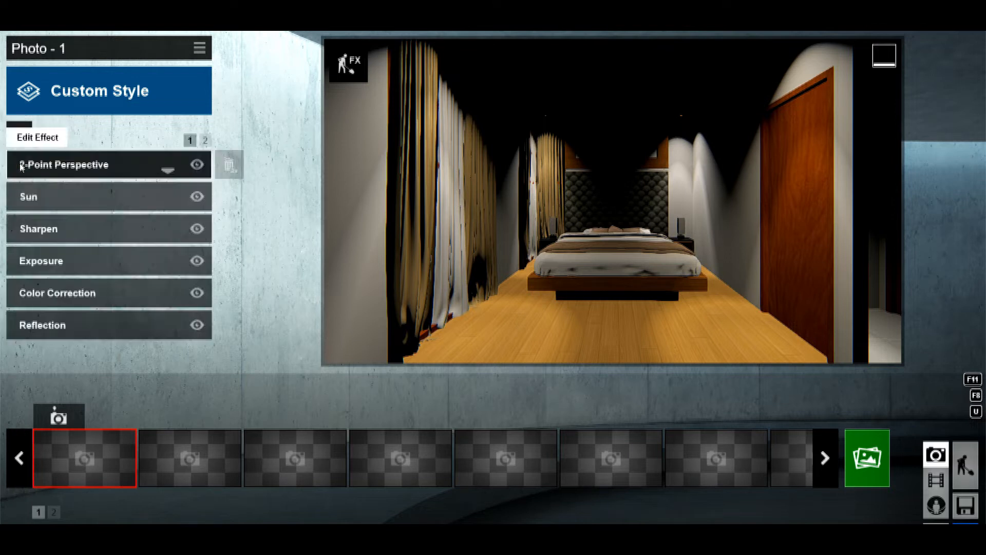
pyautogui.click(154, 260)
pyautogui.click(21, 161)
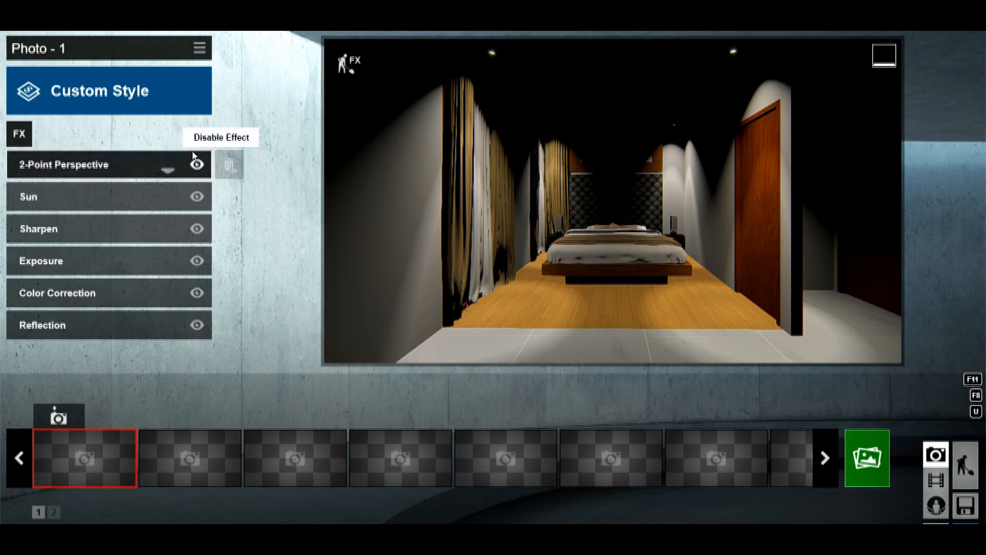
pyautogui.click(205, 140)
pyautogui.click(120, 98)
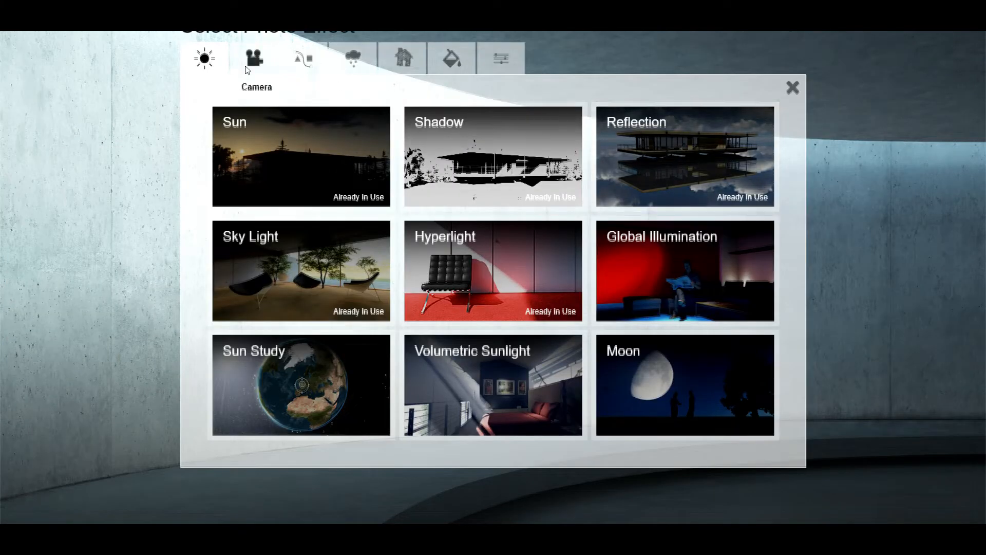
pyautogui.click(247, 70)
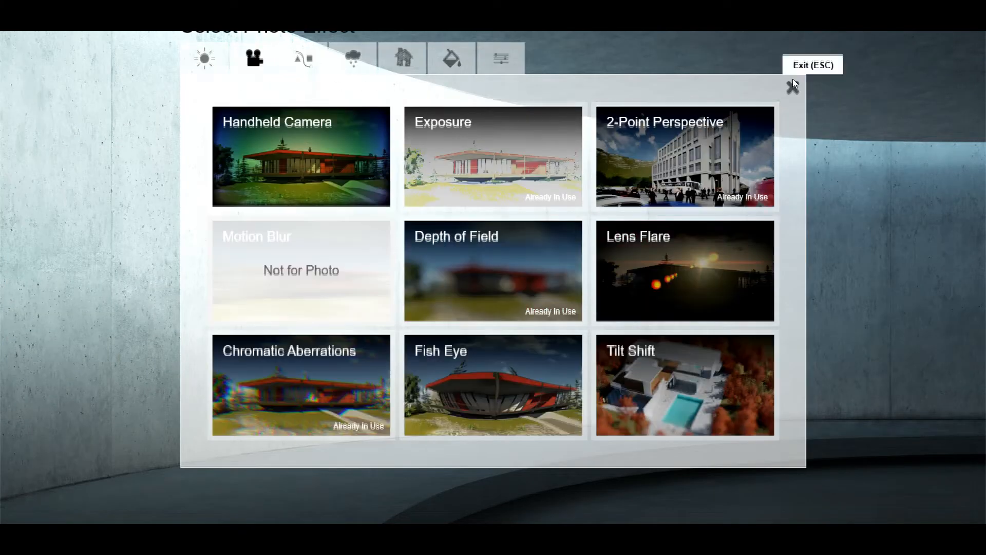
pyautogui.click(792, 86)
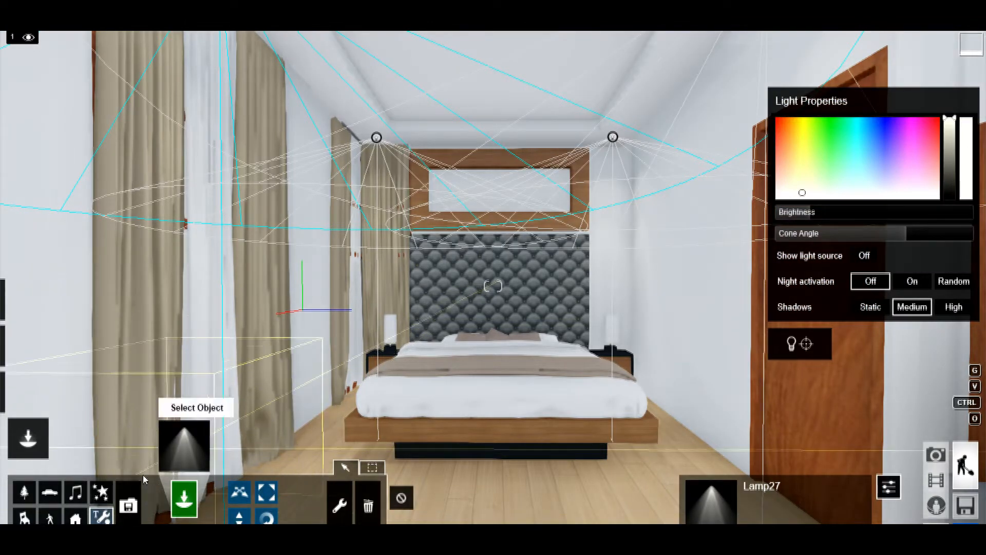
# Return to photo mode and start rendering the bedroom view as a Desktop 1920x1080 image.
pyautogui.click(106, 488)
pyautogui.click(104, 515)
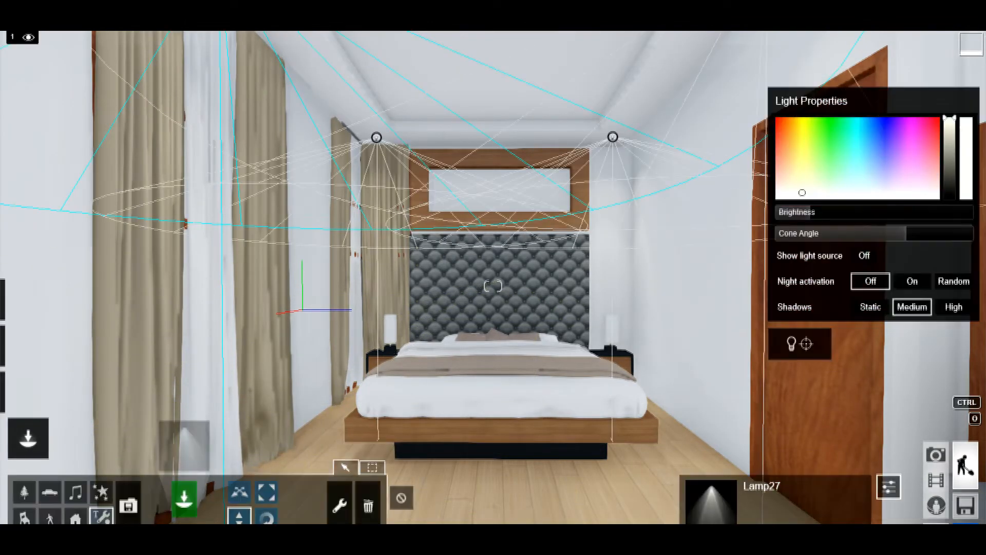
pyautogui.click(936, 455)
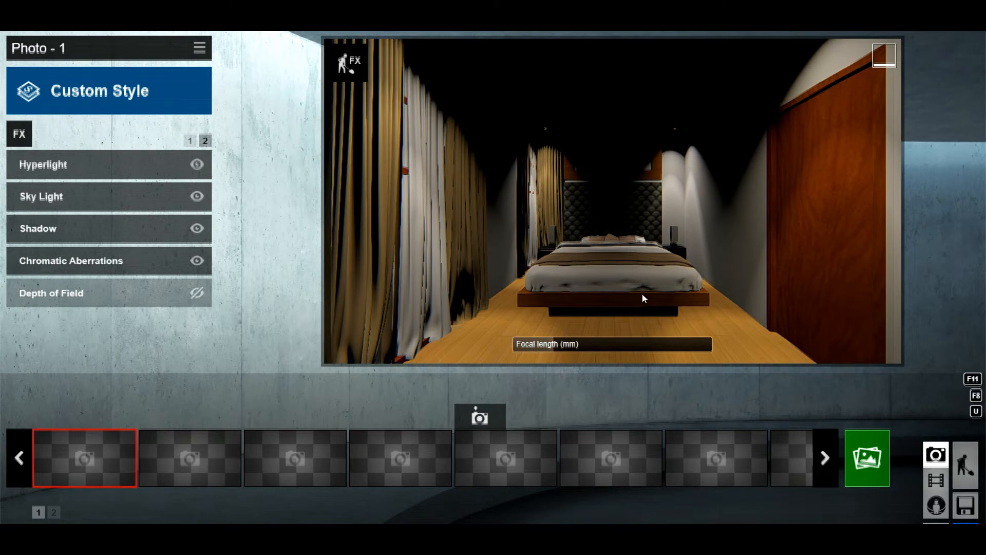
pyautogui.click(881, 470)
pyautogui.click(375, 466)
# Create a folder named bedroom inside D:\Y\LUMION and open it as the save location for the JPG render.
pyautogui.click(246, 47)
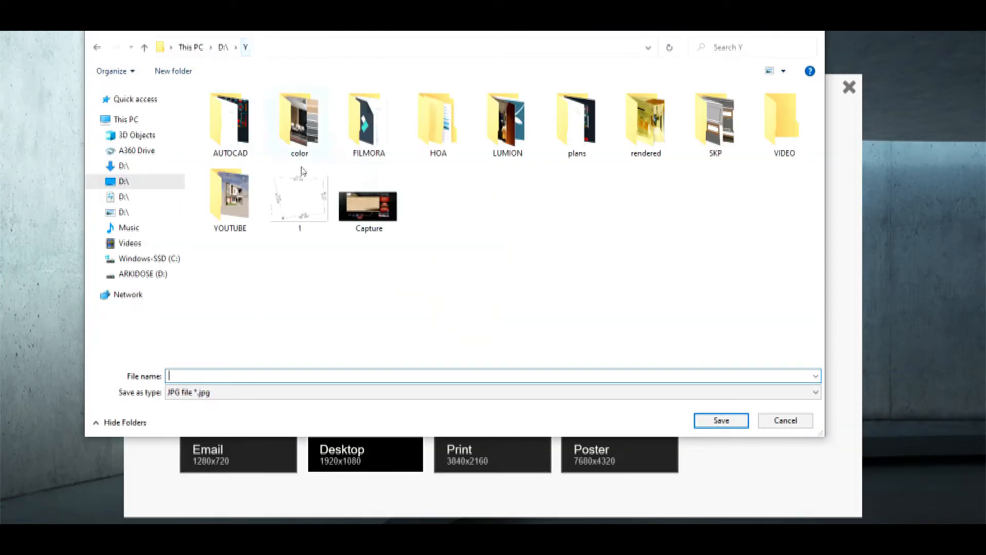
pyautogui.doubleClick(507, 128)
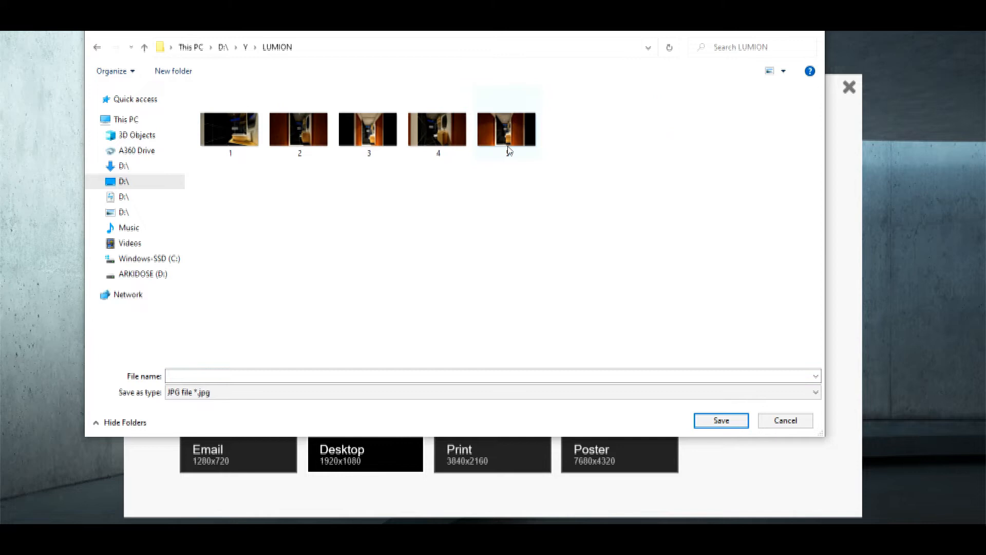
pyautogui.click(174, 71)
pyautogui.write('bedroom')
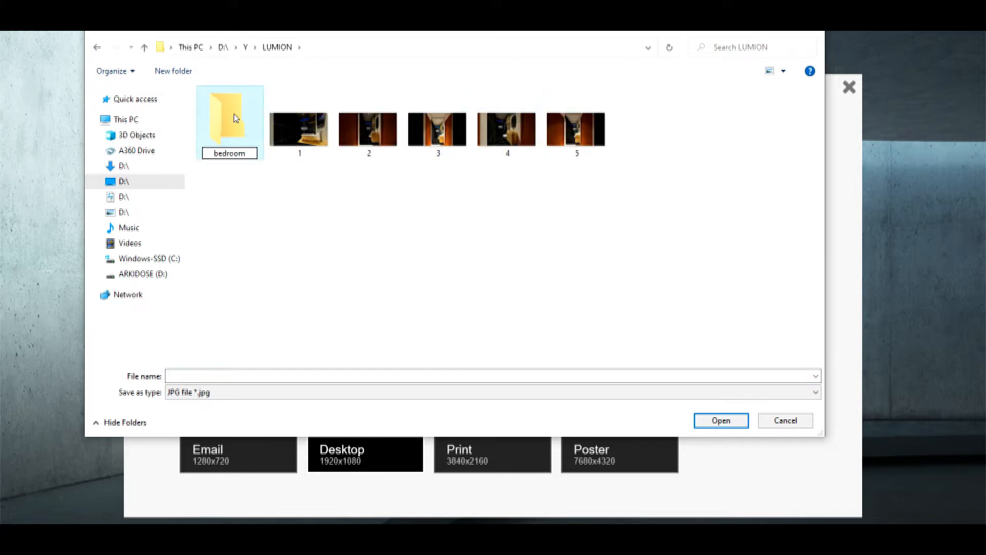
pyautogui.press('Return')
pyautogui.doubleClick(232, 116)
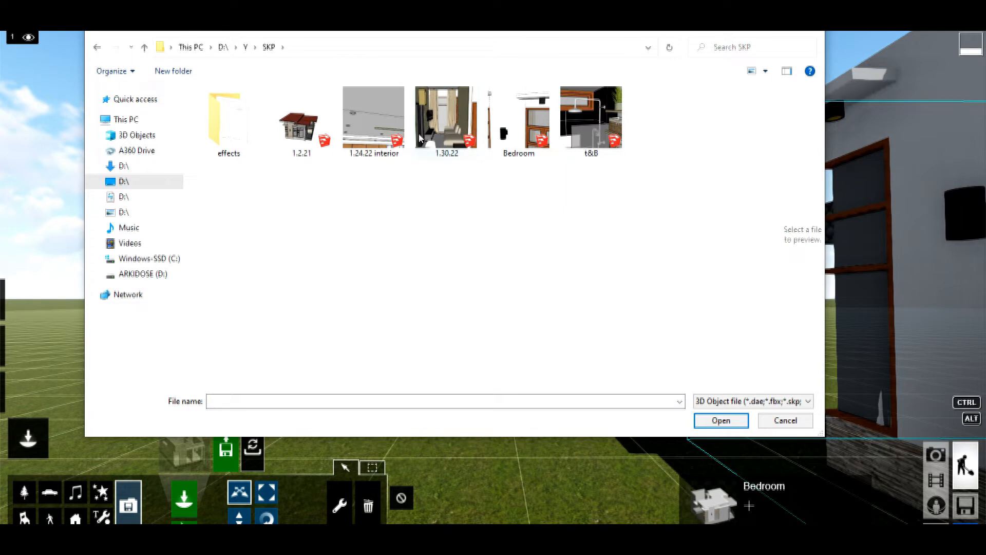
# Reload the bedroom model from the Bedroom SketchUp file in the SKP folder.
pyautogui.doubleClick(519, 120)
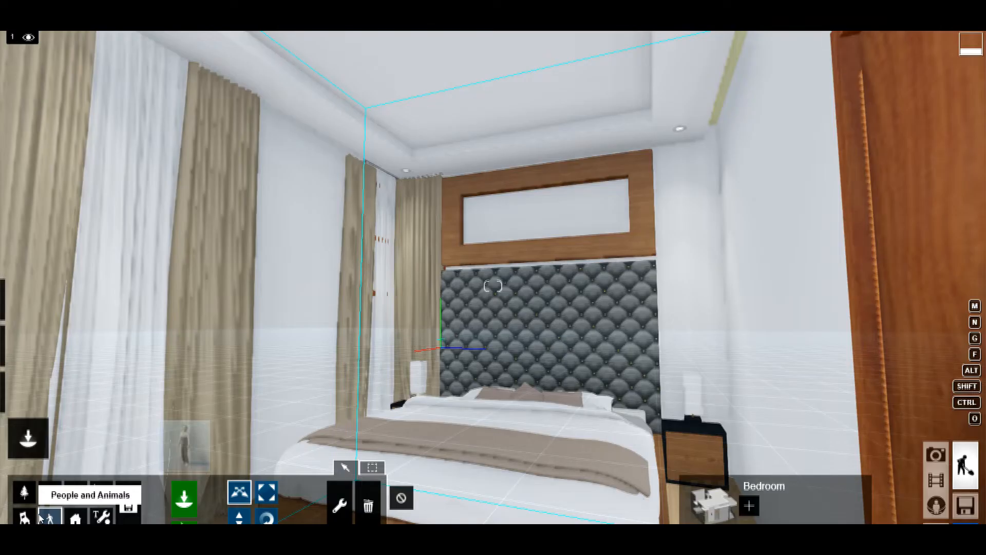
# Choose the Woman_Asian_0001_Walk figure from the women in the Character Library and place her on the floor beside the bed.
pyautogui.click(50, 518)
pyautogui.click(184, 445)
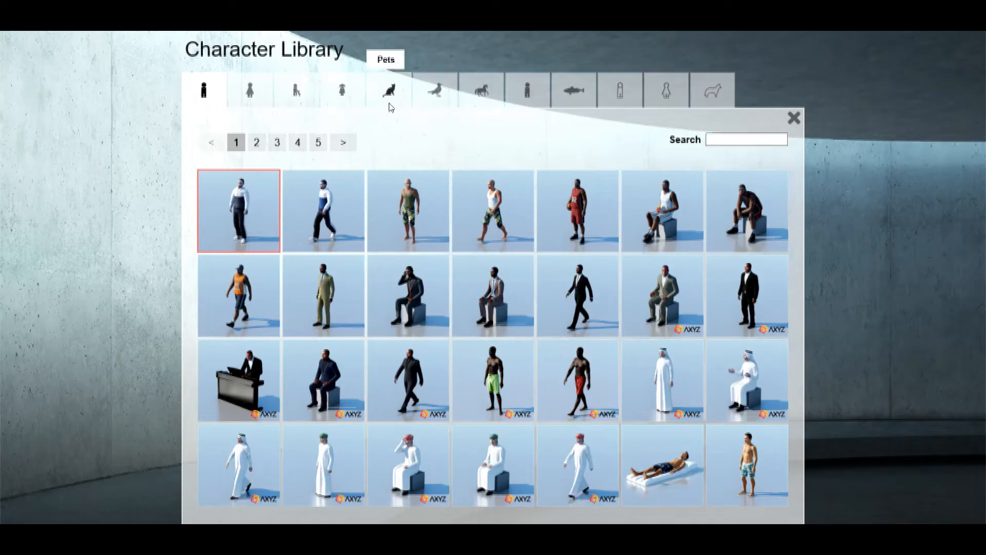
pyautogui.click(291, 101)
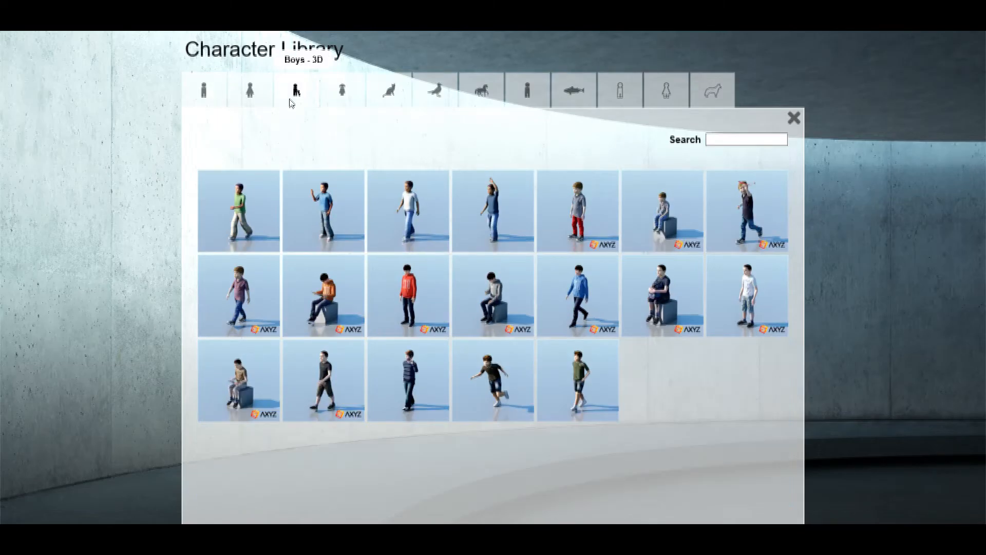
pyautogui.click(251, 92)
pyautogui.click(227, 143)
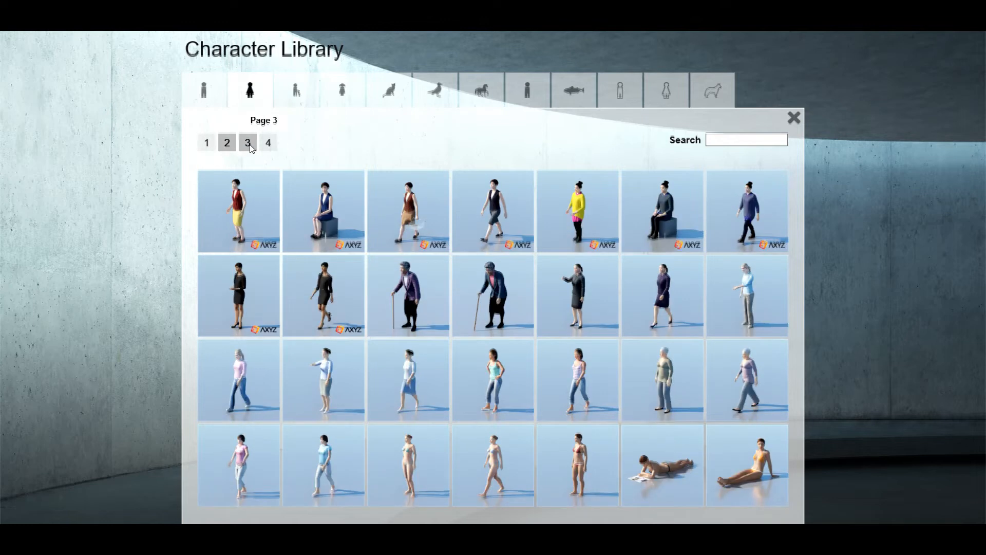
pyautogui.click(249, 144)
pyautogui.click(266, 144)
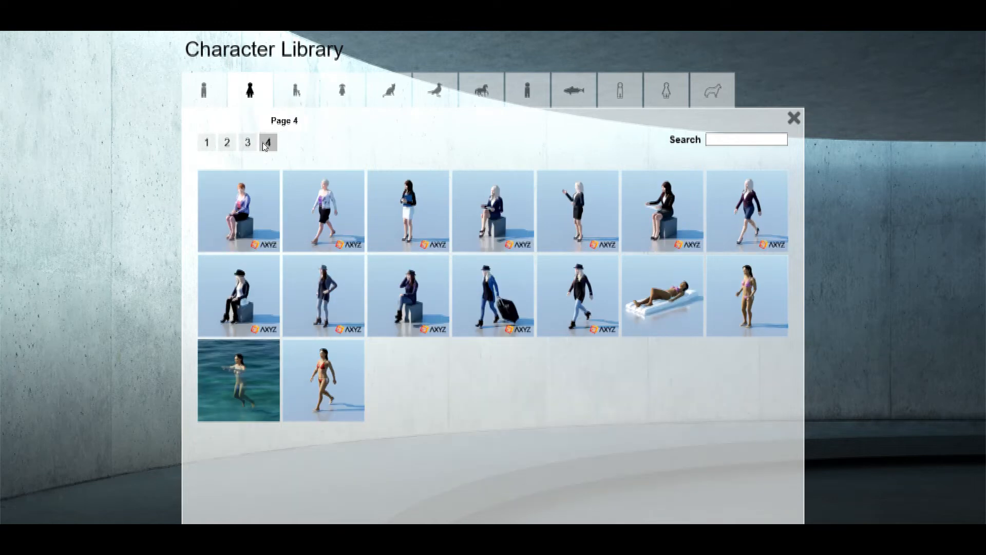
pyautogui.click(227, 143)
pyautogui.click(208, 143)
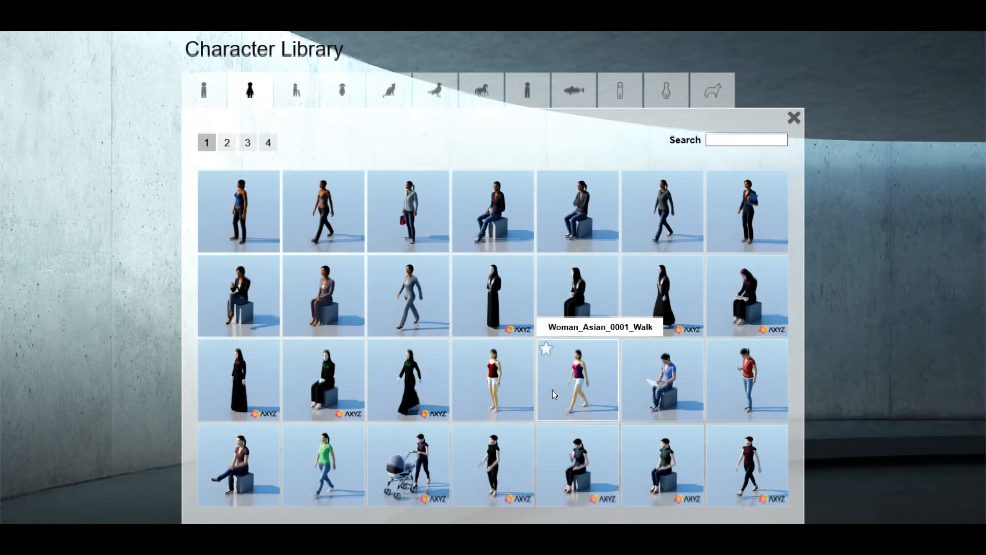
pyautogui.click(227, 144)
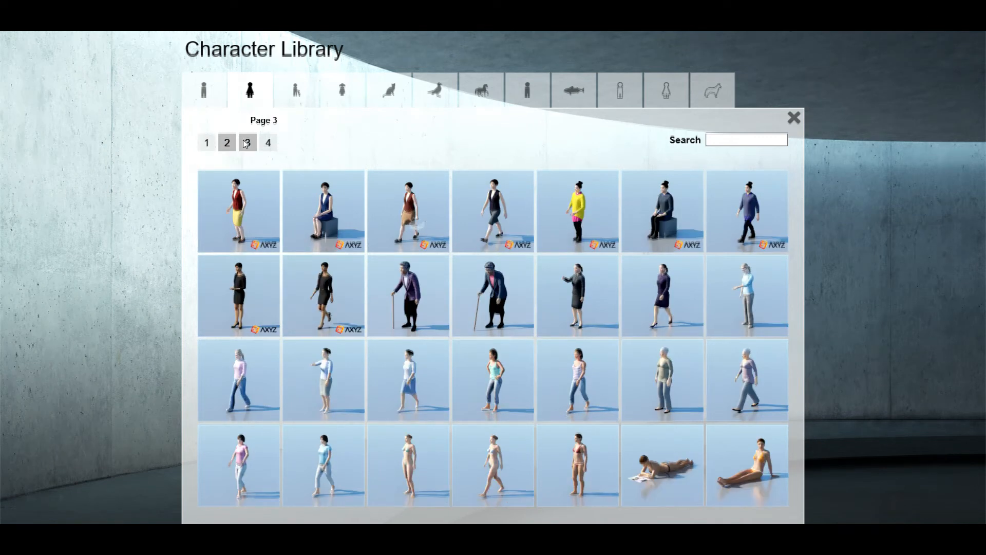
pyautogui.click(246, 143)
pyautogui.click(211, 146)
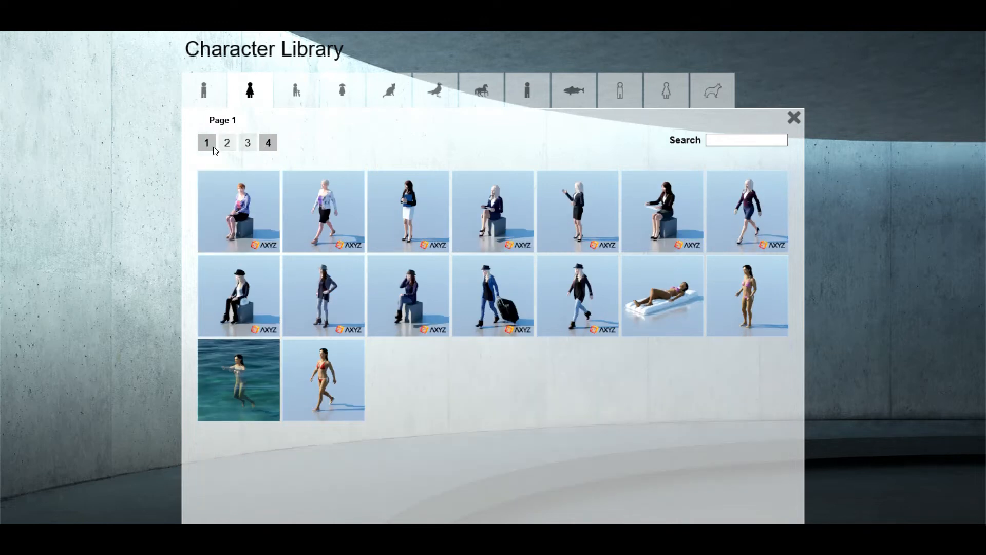
pyautogui.click(578, 377)
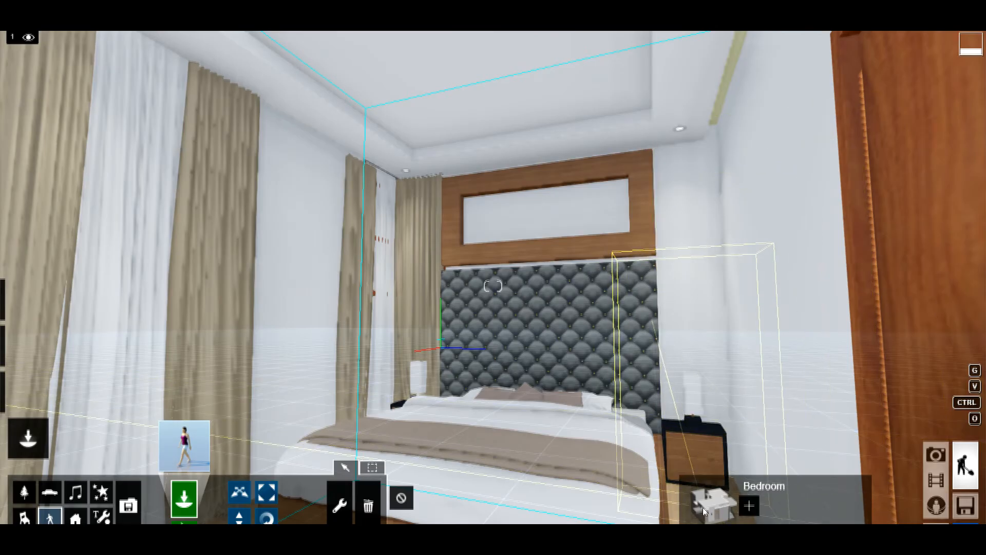
pyautogui.press('s')
pyautogui.click(667, 476)
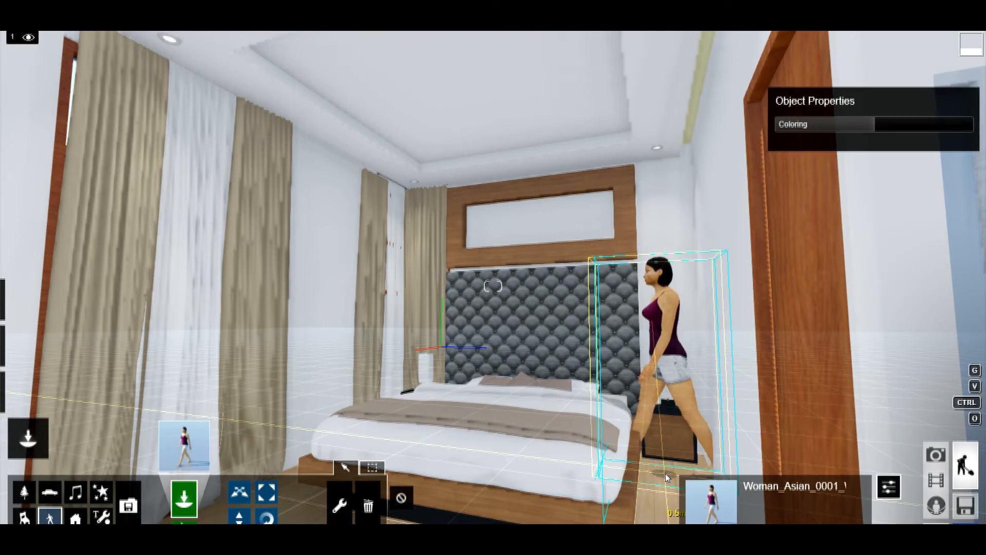
# Rotate the walking woman to face the camera and move her slightly forward along the side of the bed.
pyautogui.click(266, 516)
pyautogui.moveTo(669, 472); pyautogui.dragTo(265, 284)
pyautogui.click(239, 492)
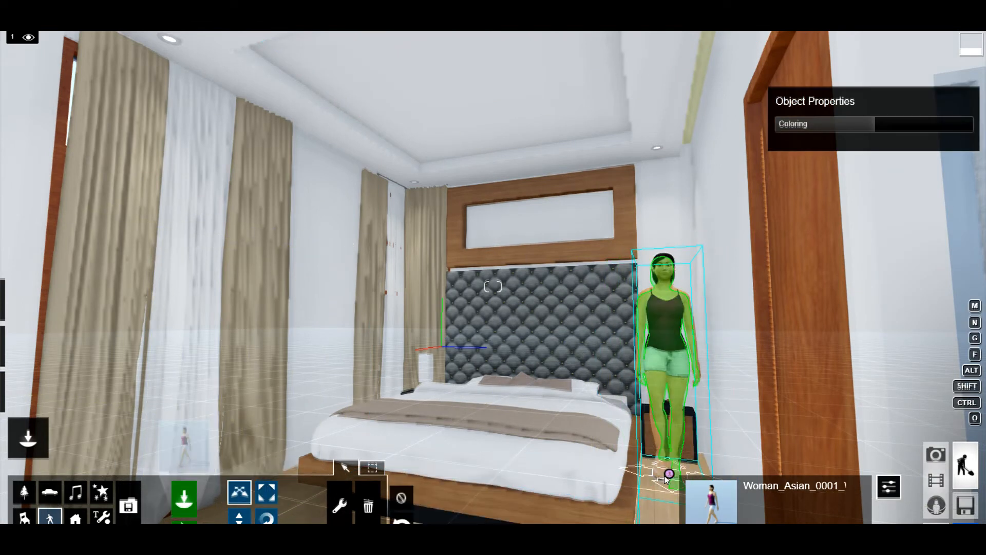
pyautogui.moveTo(669, 473); pyautogui.dragTo(669, 494)
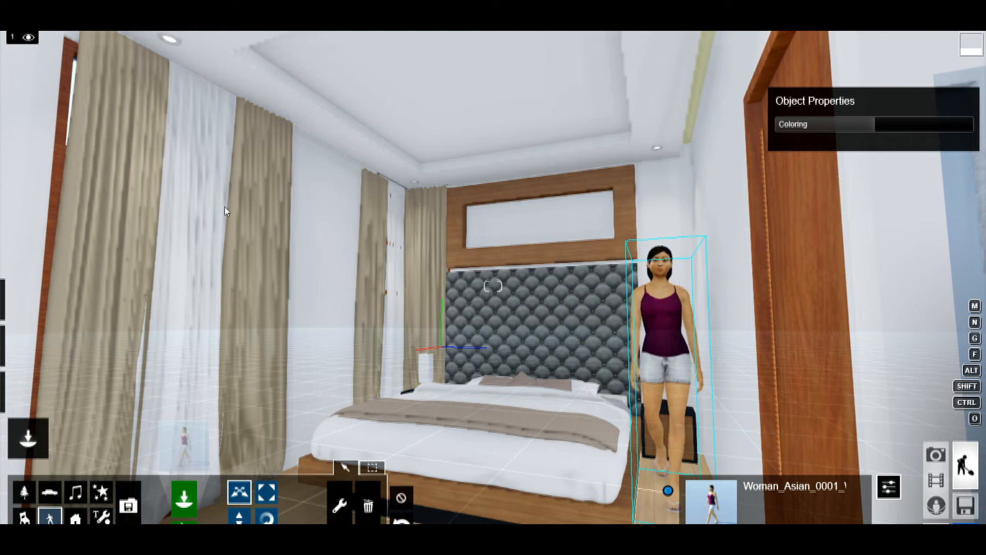
# Assign the Standard material to the ceiling cove strip, set its Emissive to about 0.3 and save the material change.
pyautogui.click(29, 393)
pyautogui.click(698, 85)
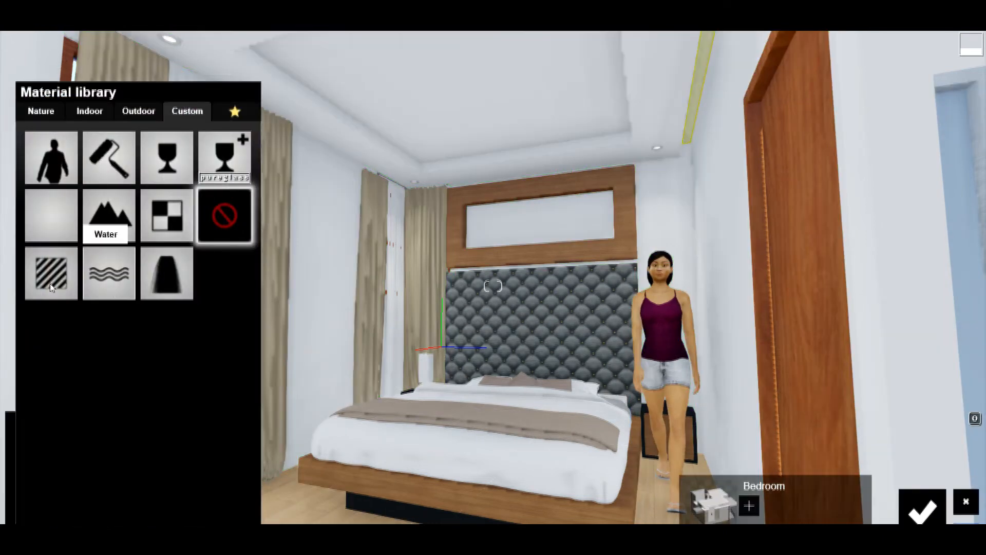
pyautogui.click(51, 273)
pyautogui.click(70, 447)
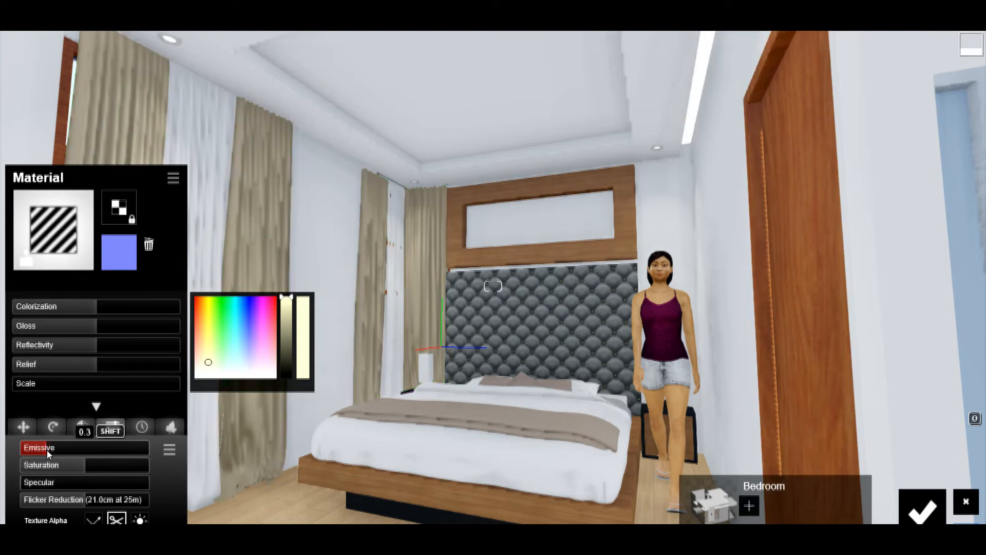
pyautogui.click(922, 509)
# Place a Line Light on the door-side cove strip with brightness about 2.9 and a warm pale-yellow colour.
pyautogui.moveTo(605, 334); pyautogui.dragTo(438, 192, button='right')
pyautogui.press('w')
pyautogui.moveTo(716, 216); pyautogui.dragTo(616, 216, button='right')
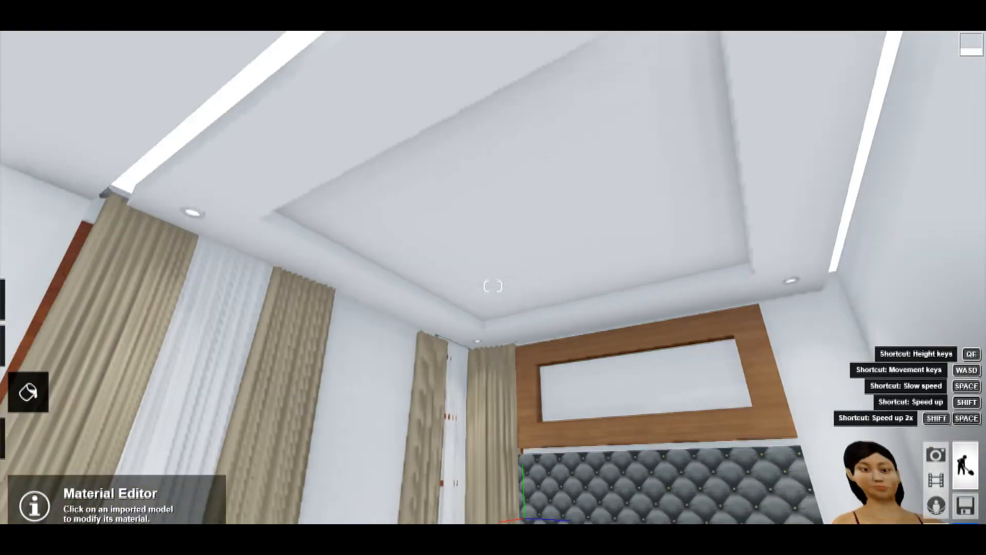
pyautogui.moveTo(617, 308); pyautogui.dragTo(650, 315, button='right')
pyautogui.click(29, 437)
pyautogui.click(101, 515)
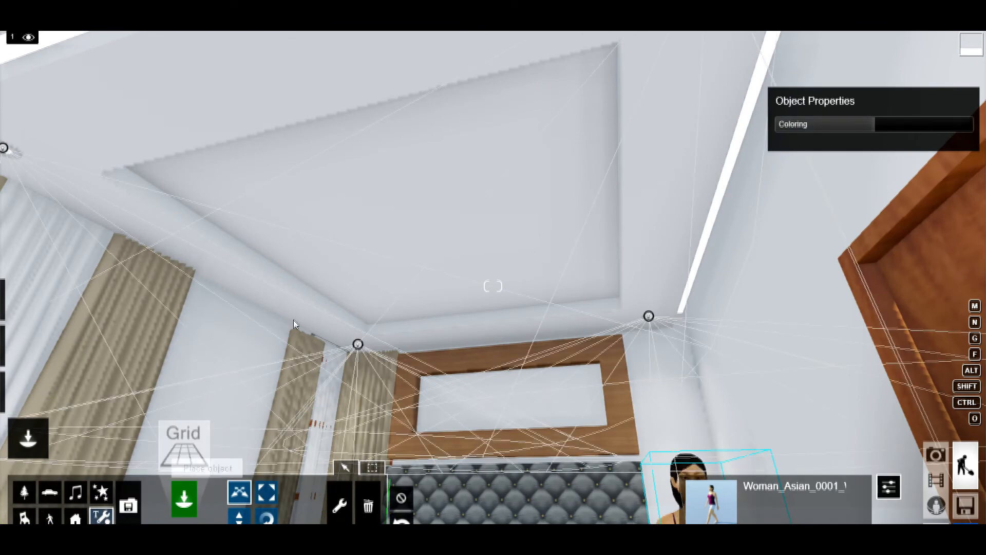
pyautogui.click(183, 444)
pyautogui.click(296, 90)
pyautogui.click(324, 226)
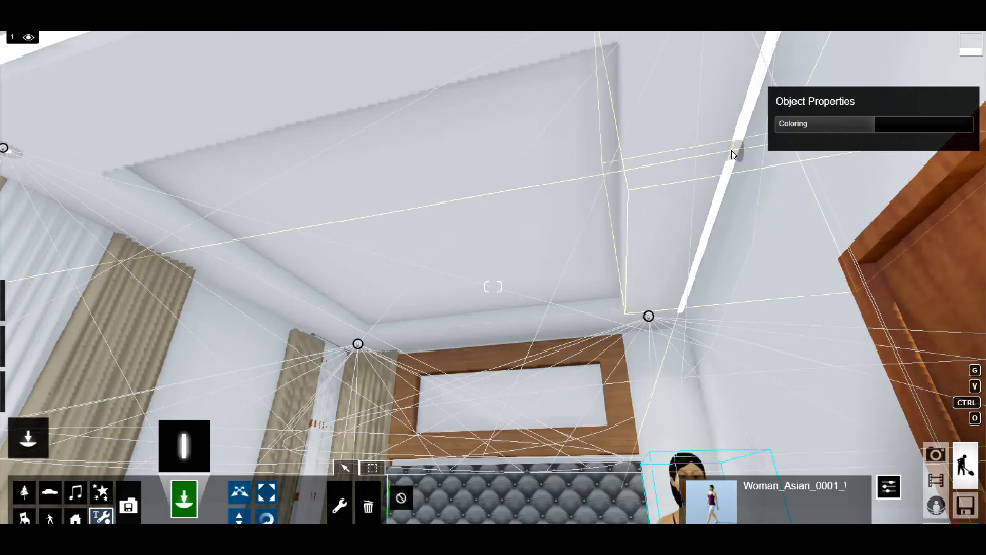
pyautogui.click(734, 155)
pyautogui.moveTo(863, 212); pyautogui.dragTo(800, 216)
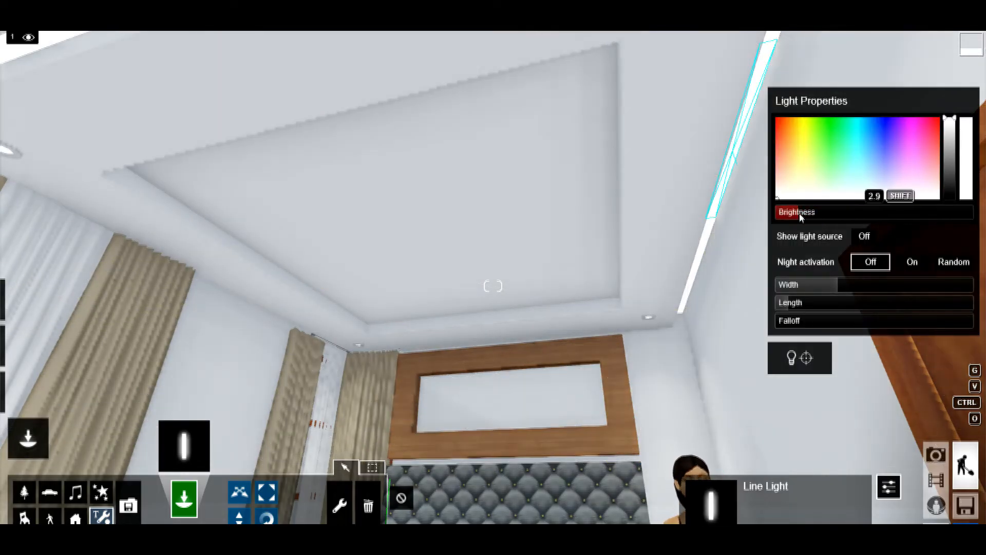
pyautogui.click(803, 189)
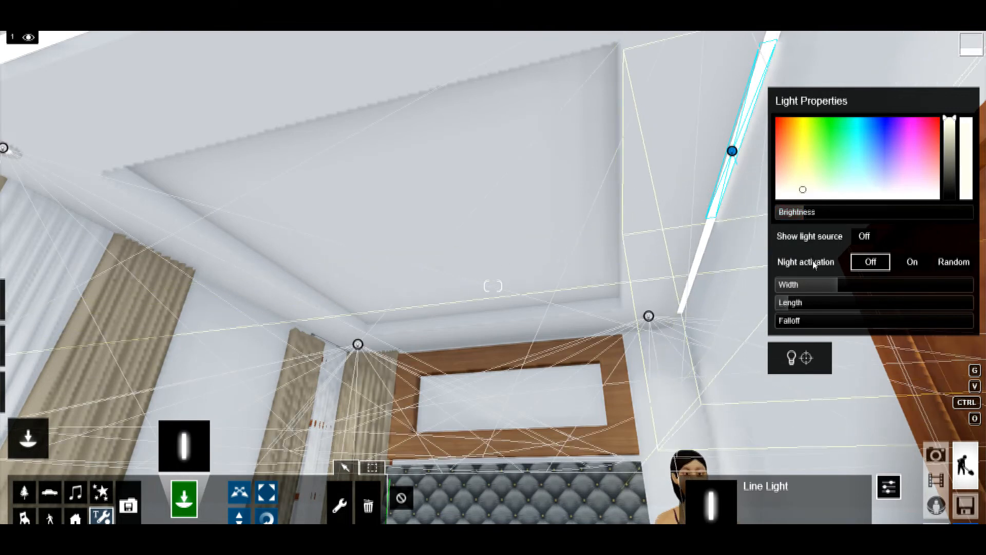
# Widen the door-side Line Light to 3.0 m and shift it along the cove so it spans the whole strip.
pyautogui.moveTo(760, 228); pyautogui.dragTo(897, 279, button='right')
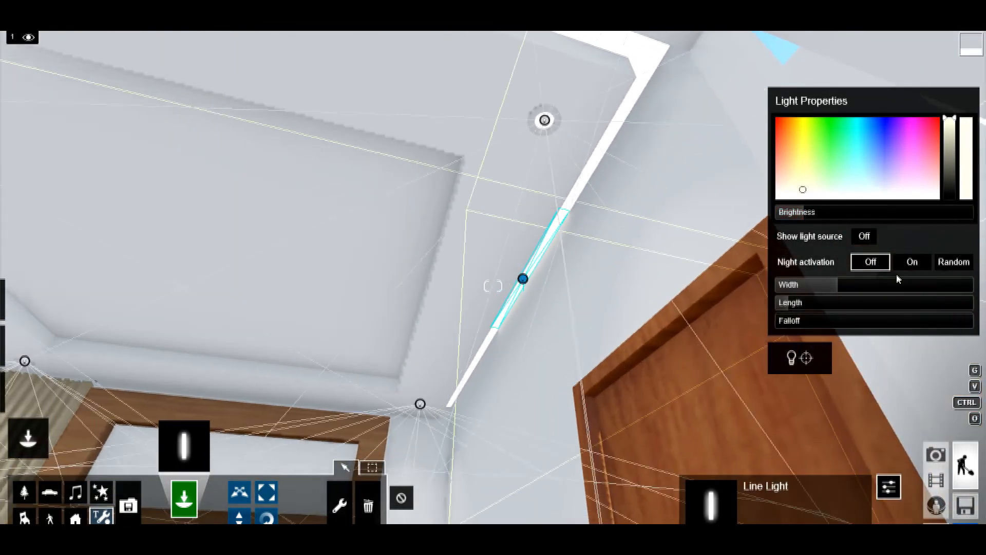
pyautogui.moveTo(898, 279); pyautogui.dragTo(871, 289)
pyautogui.scroll(1, 514, 390)
pyautogui.click(239, 492)
pyautogui.moveTo(528, 278); pyautogui.dragTo(519, 300)
pyautogui.moveTo(871, 285); pyautogui.dragTo(885, 290)
pyautogui.scroll(1, 519, 411)
pyautogui.moveTo(523, 303); pyautogui.dragTo(508, 339)
pyautogui.moveTo(876, 286); pyautogui.dragTo(878, 287)
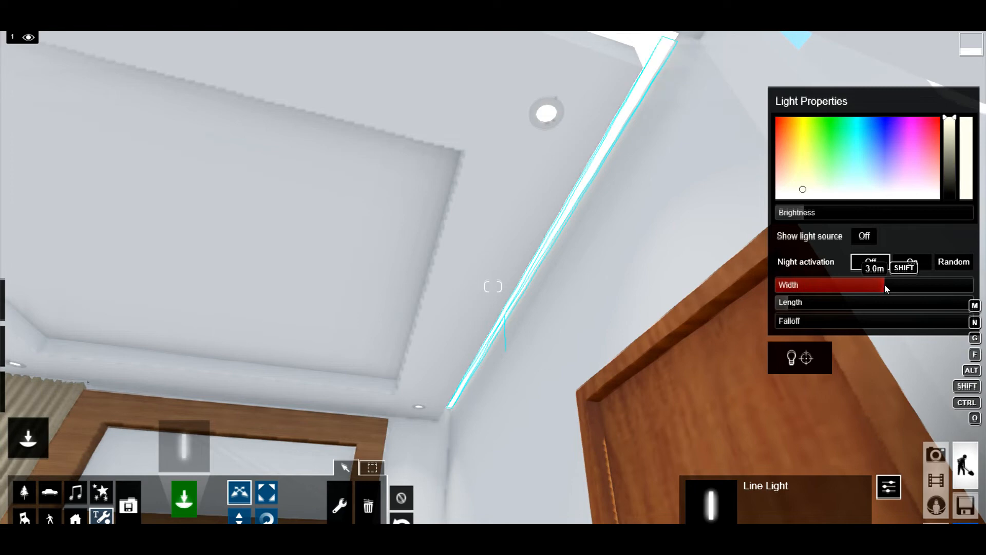
# Place a second Line Light on the cove strip opposite the headboard, lower its brightness and extend its length along the strip.
pyautogui.moveTo(637, 326); pyautogui.dragTo(637, 348, button='right')
pyautogui.click(183, 497)
pyautogui.click(297, 207)
pyautogui.moveTo(833, 212); pyautogui.dragTo(796, 213)
pyautogui.moveTo(841, 287); pyautogui.dragTo(887, 302)
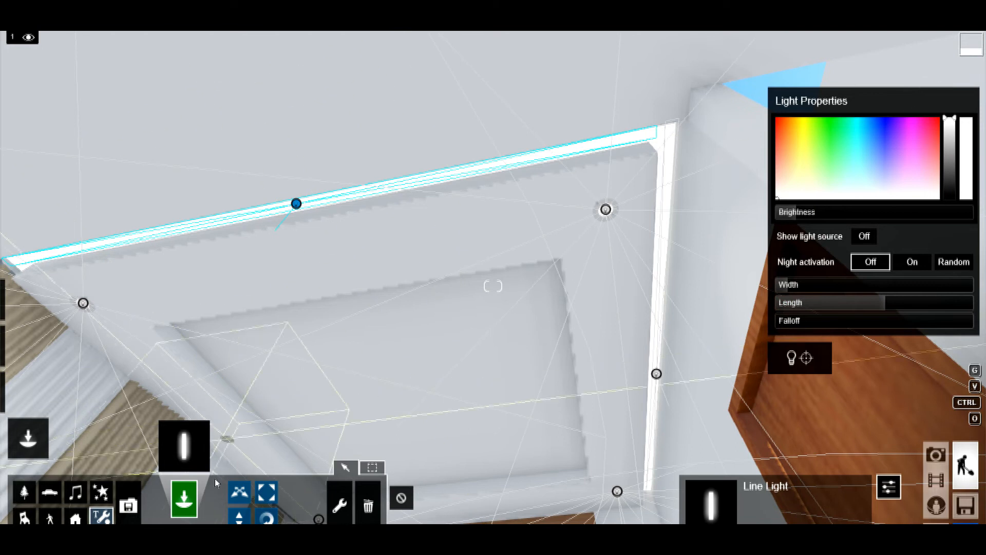
# Shift the Line Light opposite the headboard along its strip and fine-tune its length to fit the cove.
pyautogui.click(240, 492)
pyautogui.moveTo(301, 205); pyautogui.dragTo(314, 204)
pyautogui.click(883, 305)
pyautogui.moveTo(887, 303); pyautogui.dragTo(885, 305)
# Place a third Line Light on the cove strip above the curtains.
pyautogui.press('a')
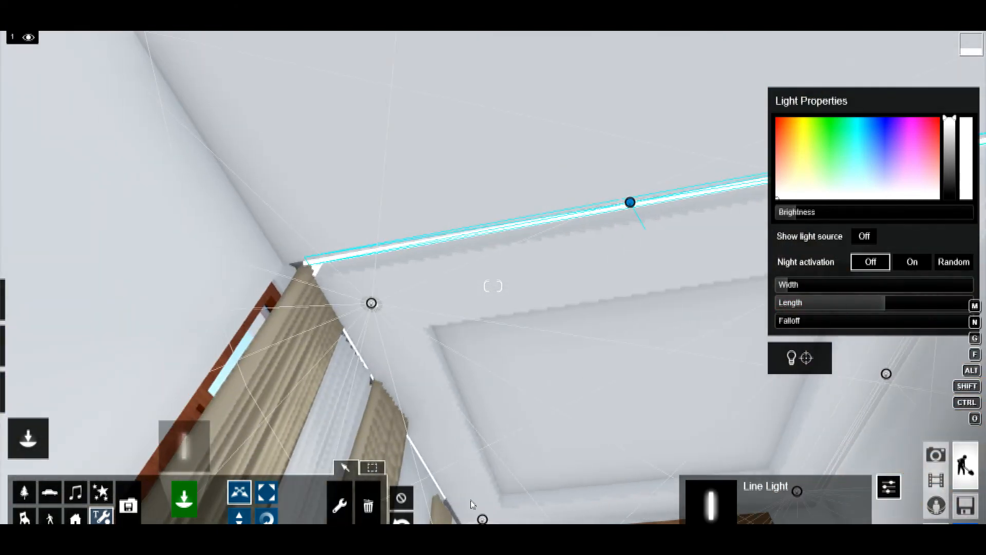
pyautogui.press('e')
pyautogui.click(192, 447)
pyautogui.click(432, 293)
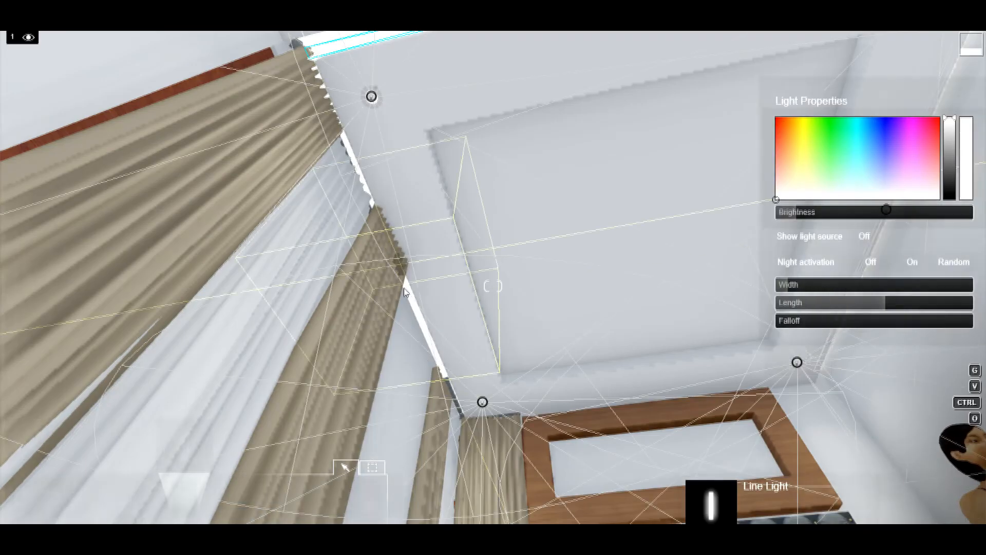
pyautogui.click(407, 294)
# Set the curtain-side Line Light to brightness about 3.9 and a pale-yellow colour, with its width spanning the cove strip.
pyautogui.click(809, 212)
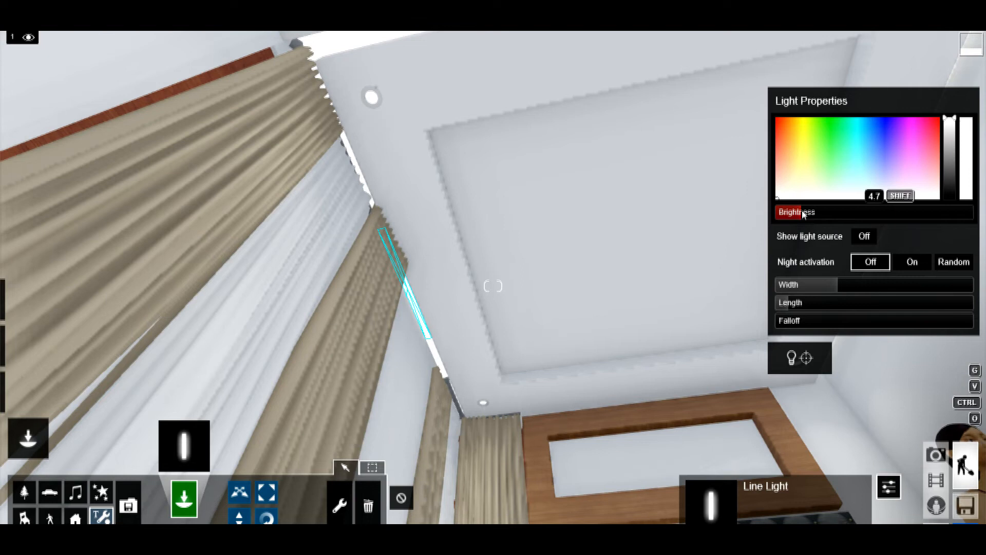
pyautogui.moveTo(805, 212); pyautogui.dragTo(802, 212)
pyautogui.moveTo(837, 286); pyautogui.dragTo(882, 286)
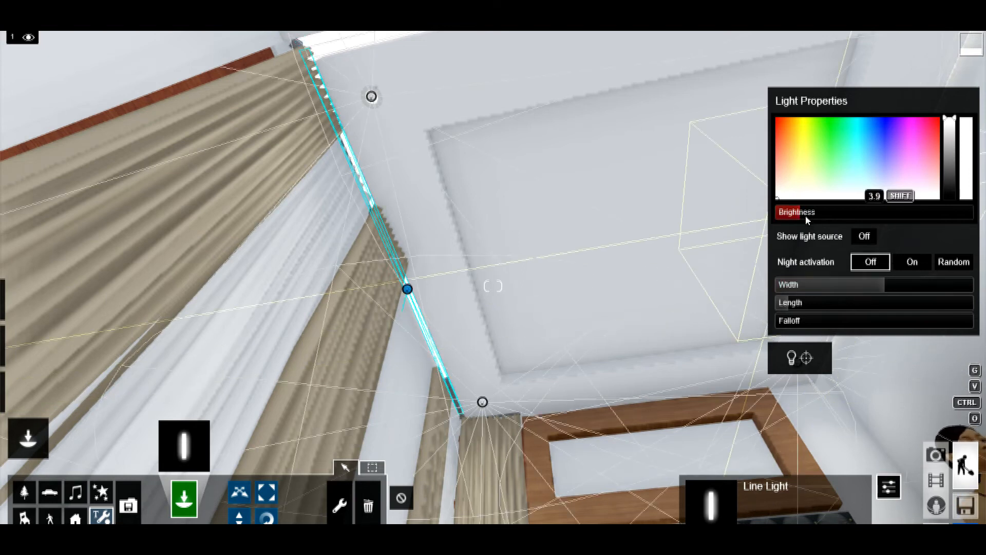
pyautogui.click(803, 190)
# Tint the Line Light opposite the headboard the same warm pale yellow.
pyautogui.moveTo(640, 212); pyautogui.dragTo(729, 197, button='right')
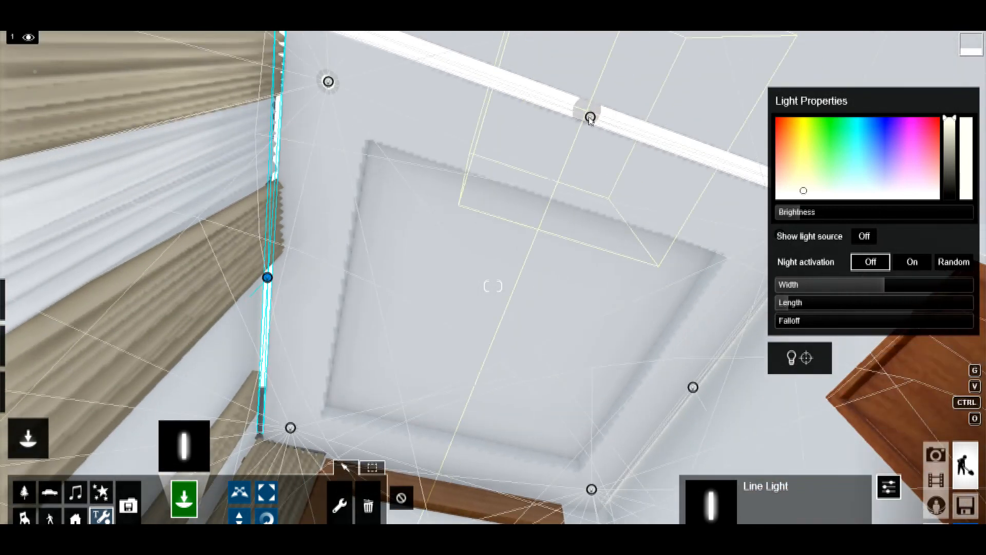
pyautogui.click(239, 492)
pyautogui.click(590, 117)
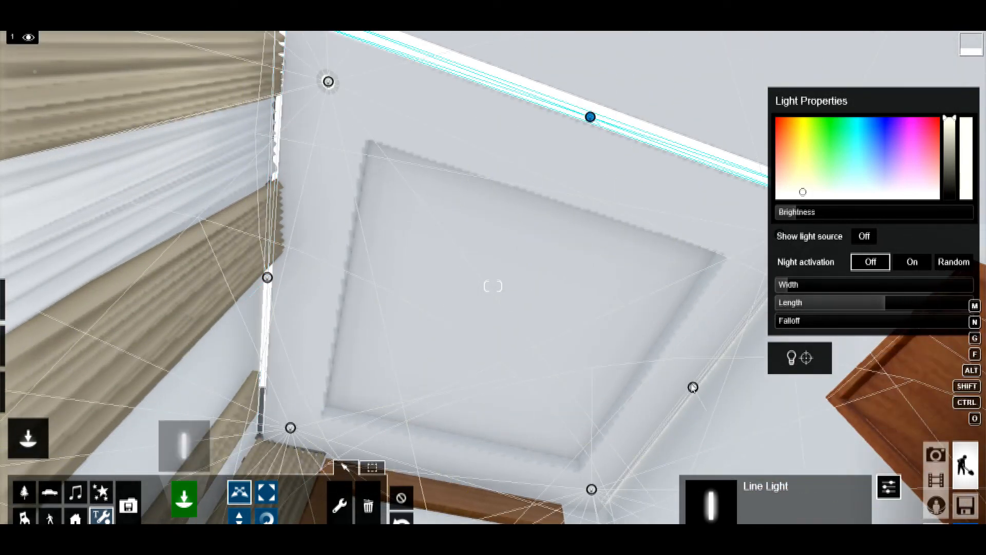
pyautogui.click(692, 387)
# Switch to photo mode and restore the Photo - 1 camera.
pyautogui.moveTo(478, 262); pyautogui.dragTo(478, 263, button='right')
pyautogui.moveTo(11, 433)
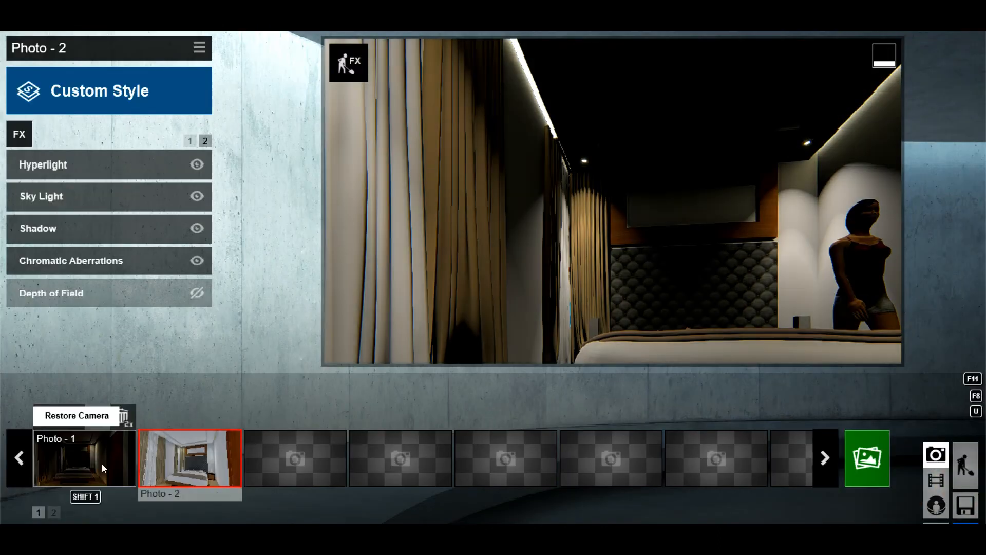
pyautogui.click(103, 467)
pyautogui.click(866, 457)
pyautogui.click(363, 446)
pyautogui.write('2')
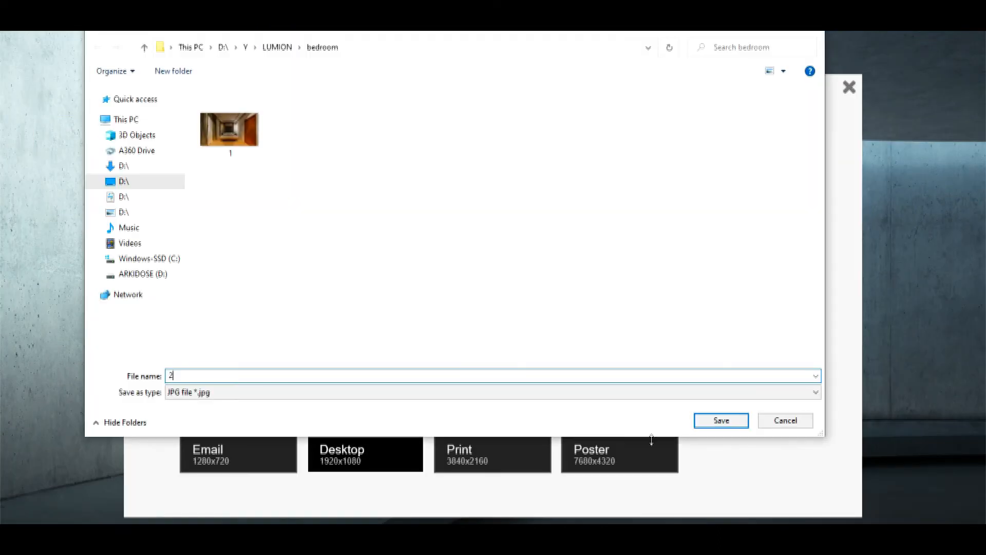
pyautogui.click(724, 418)
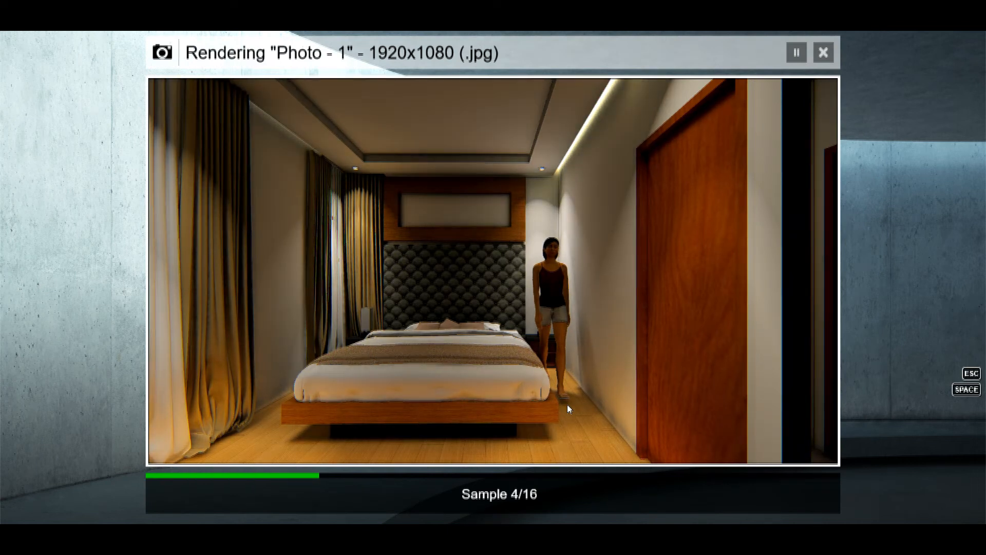
pyautogui.press('Escape')
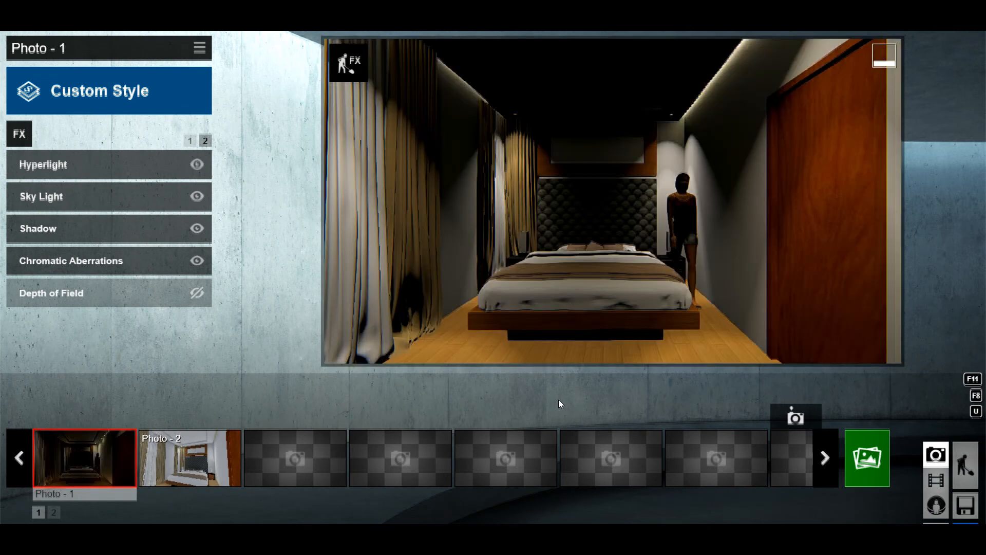
# Render Photo - 1 at Desktop size 1920x1080 as a JPG named 2 in the bedroom folder.
pyautogui.click(867, 457)
pyautogui.click(337, 451)
pyautogui.write('2')
pyautogui.press('Return')
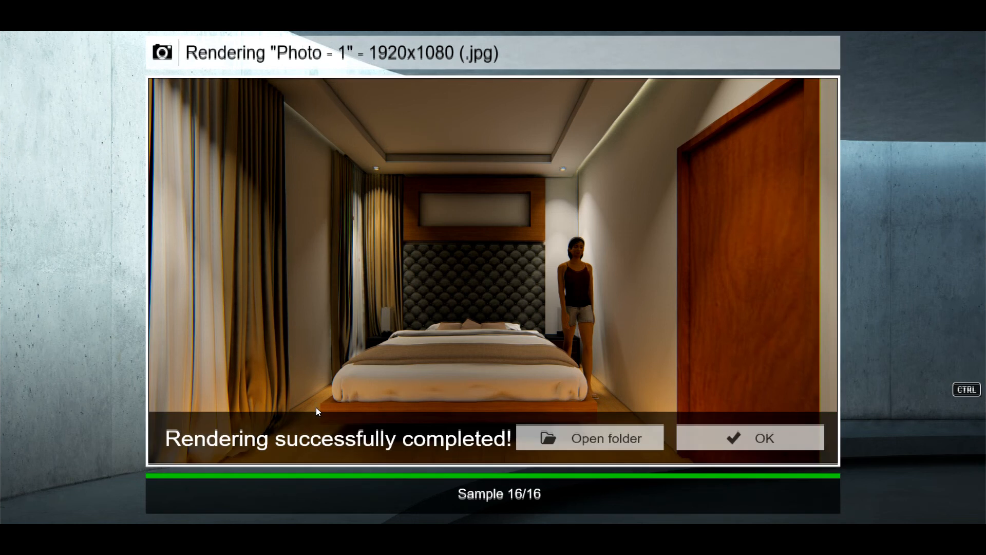
pyautogui.click(749, 436)
# Restore the Photo - 2 camera and render it at Desktop size 1920x1080 as a JPG named 3.
pyautogui.click(201, 466)
pyautogui.click(867, 458)
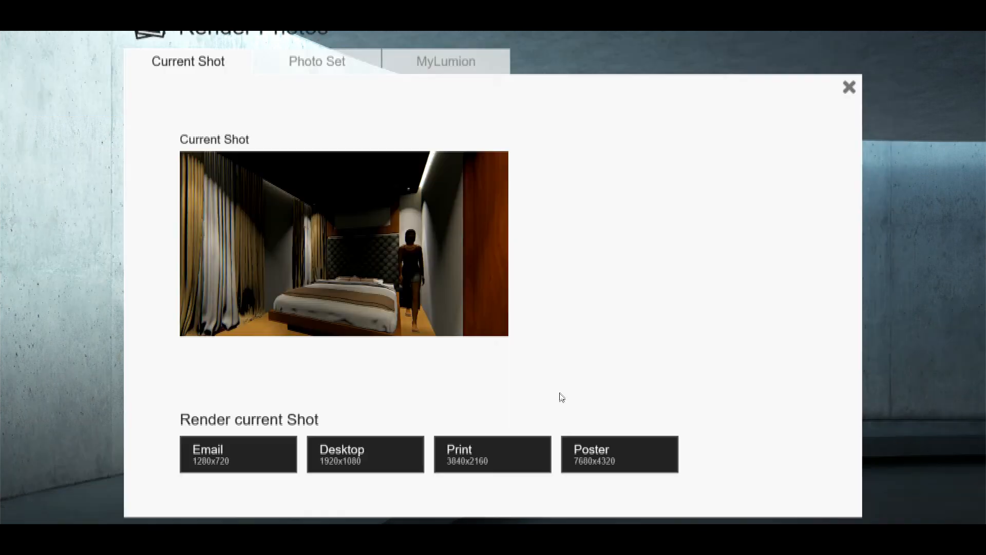
pyautogui.click(406, 457)
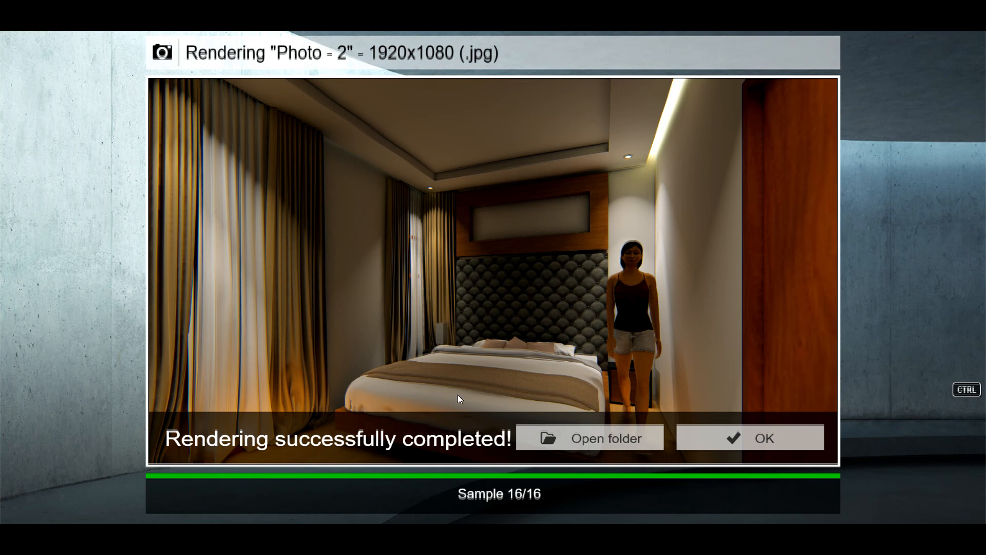
pyautogui.click(748, 430)
# Compose a new angled view of the bed, the woman and the door from Photo - 2 and store it in the third photo slot.
pyautogui.moveTo(612, 255); pyautogui.dragTo(619, 318, button='right')
pyautogui.moveTo(562, 341); pyautogui.dragTo(527, 347)
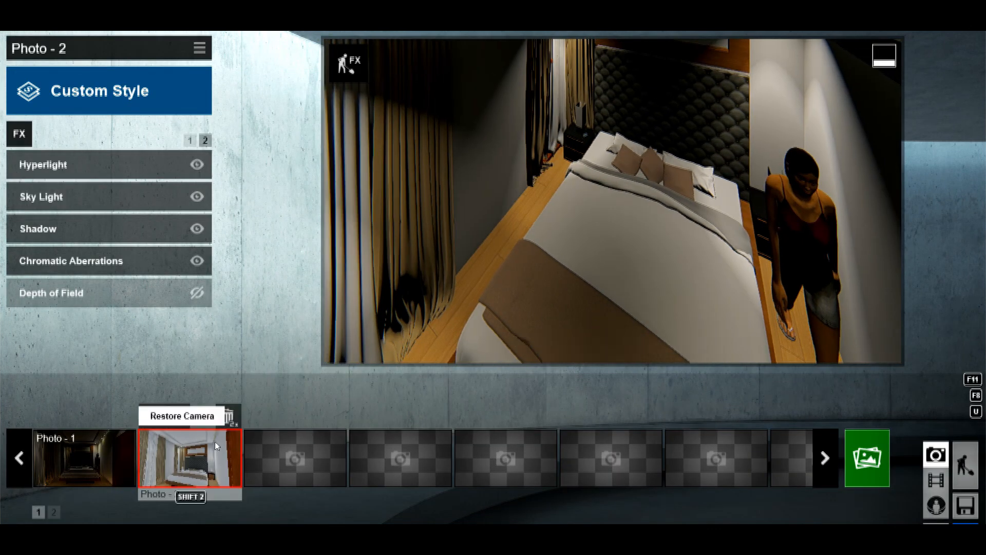
pyautogui.click(217, 446)
pyautogui.moveTo(486, 325); pyautogui.dragTo(545, 308, button='right')
pyautogui.click(269, 416)
# Copy the effects of Photo - 2 and paste them onto Photo - 3.
pyautogui.click(200, 49)
pyautogui.moveTo(158, 62)
pyautogui.click(97, 69)
pyautogui.click(205, 51)
pyautogui.click(195, 461)
pyautogui.click(195, 461)
pyautogui.click(206, 51)
pyautogui.click(99, 66)
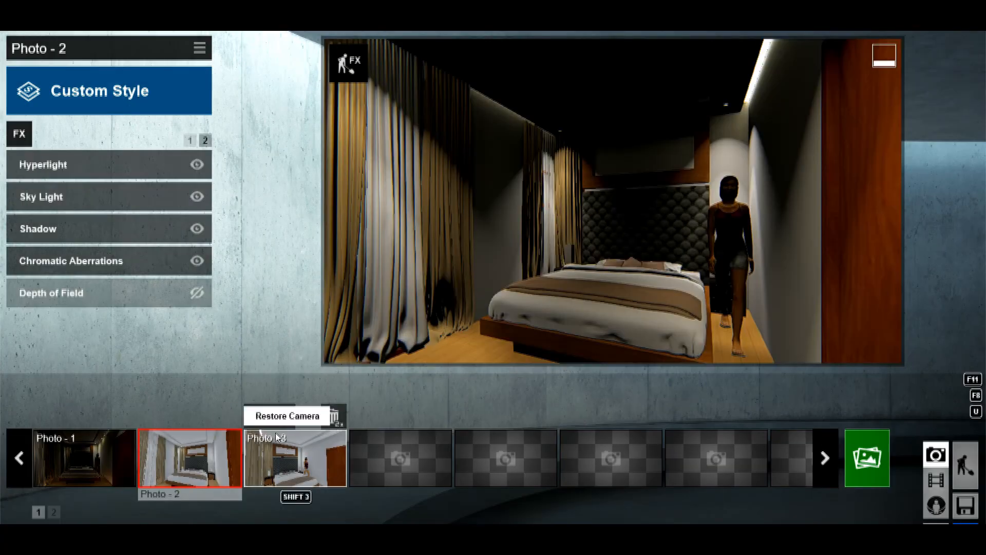
pyautogui.click(283, 451)
pyautogui.click(198, 49)
pyautogui.click(229, 63)
# Set the focal length of Photo - 3 to 12.4 mm, pull the camera back slightly and store the new view.
pyautogui.moveTo(567, 346); pyautogui.dragTo(557, 345)
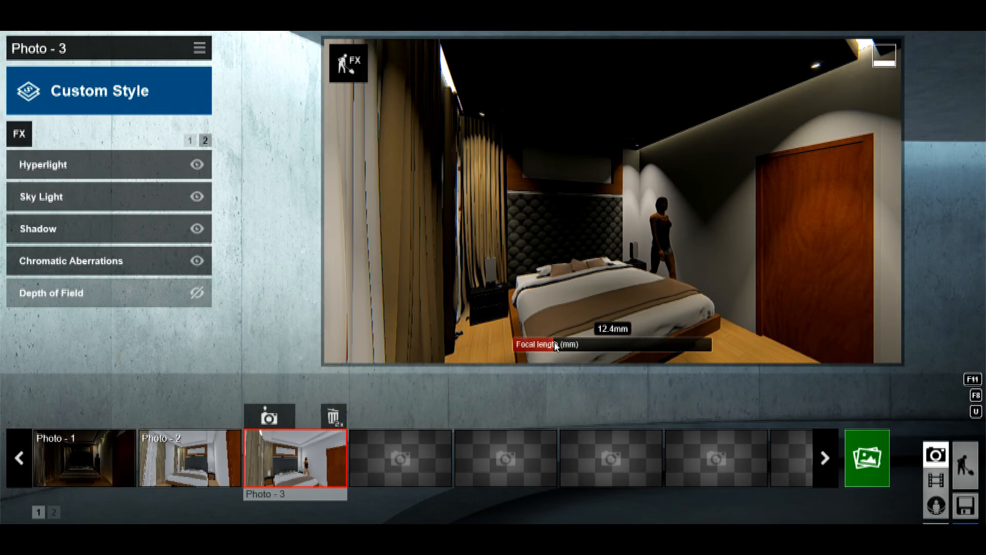
pyautogui.moveTo(557, 308); pyautogui.dragTo(534, 311, button='right')
pyautogui.press('s')
pyautogui.click(269, 417)
# Render Photo - 3 at Desktop size 1920x1080 as a JPG named 4 in the bedroom folder.
pyautogui.click(867, 458)
pyautogui.click(389, 472)
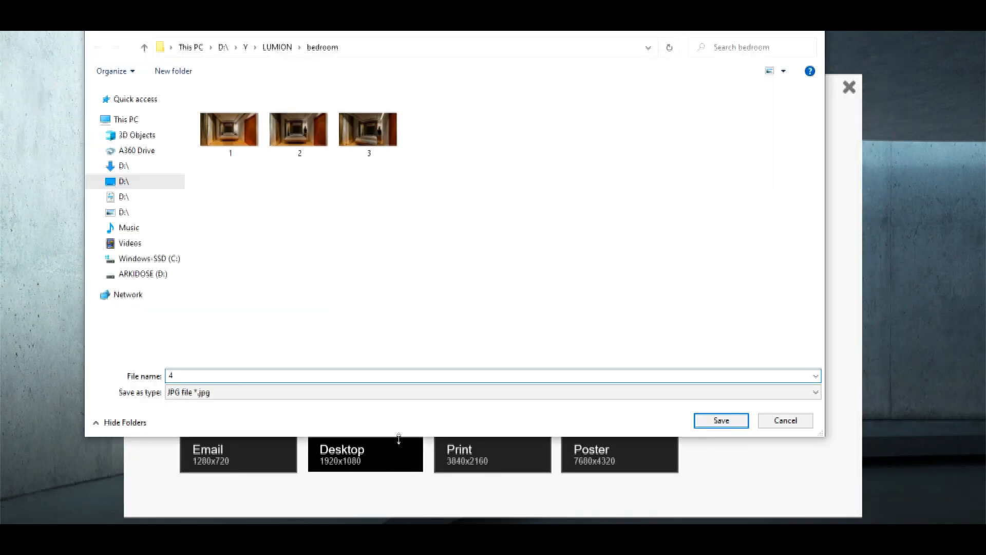
pyautogui.press('Return')
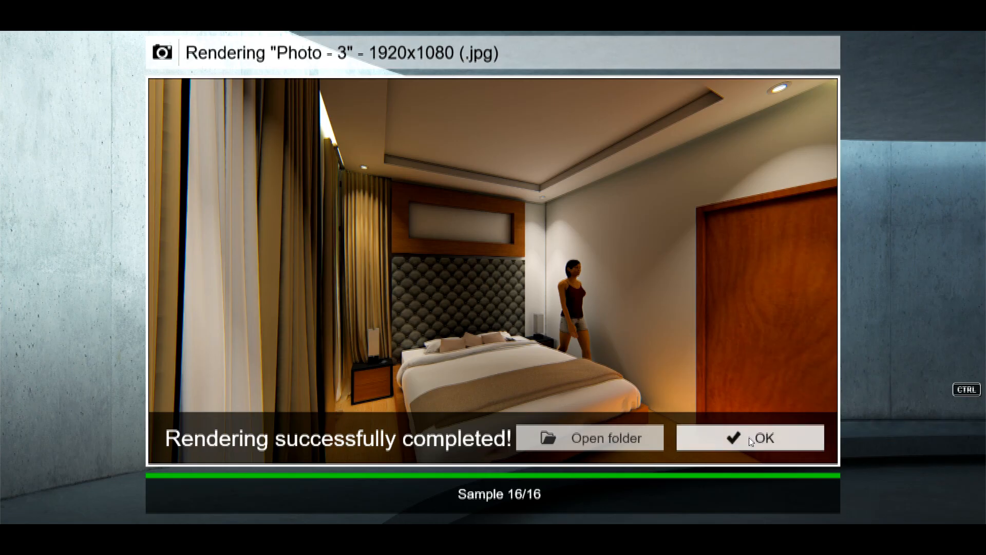
pyautogui.click(749, 438)
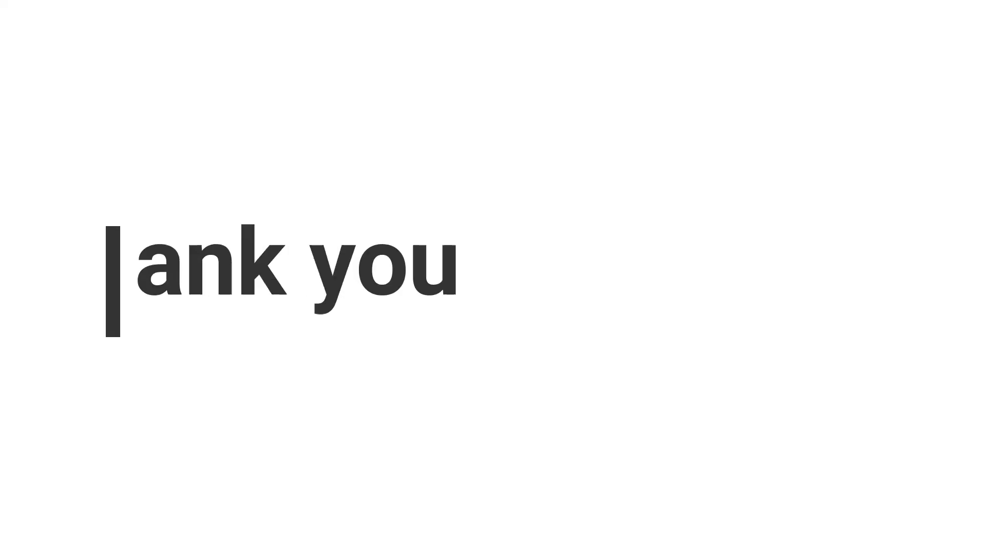